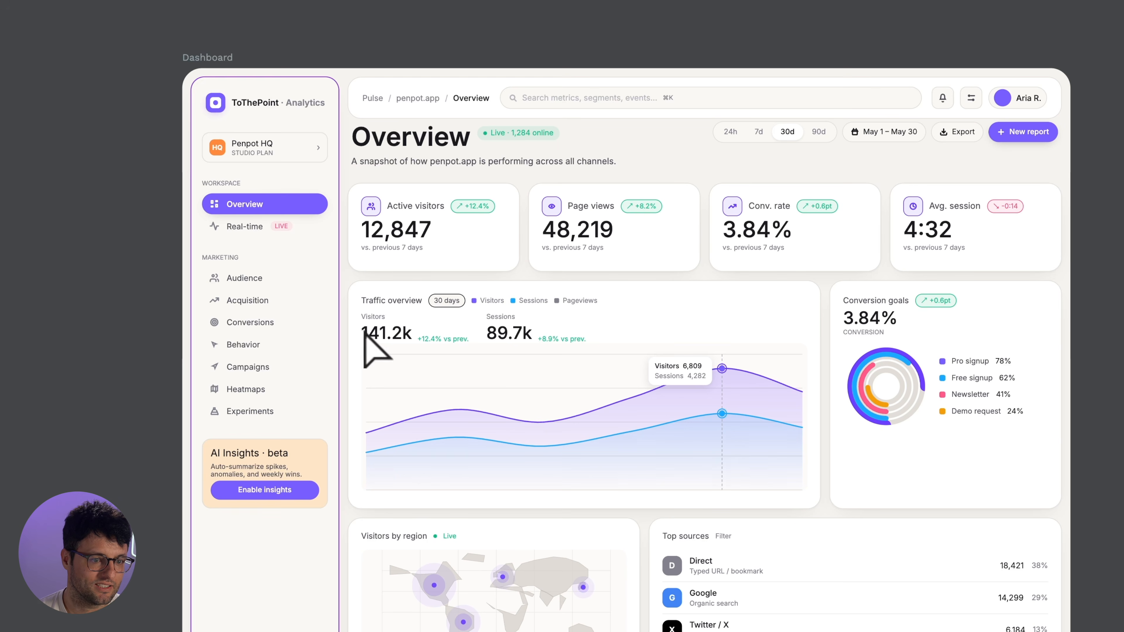
Submit the design-systems UI audit prompt for the focused dashboard page to the Cursor agent.
{"action": "left_click_drag", "start_coordinate": [155, 595], "coordinate": [206, 64]}
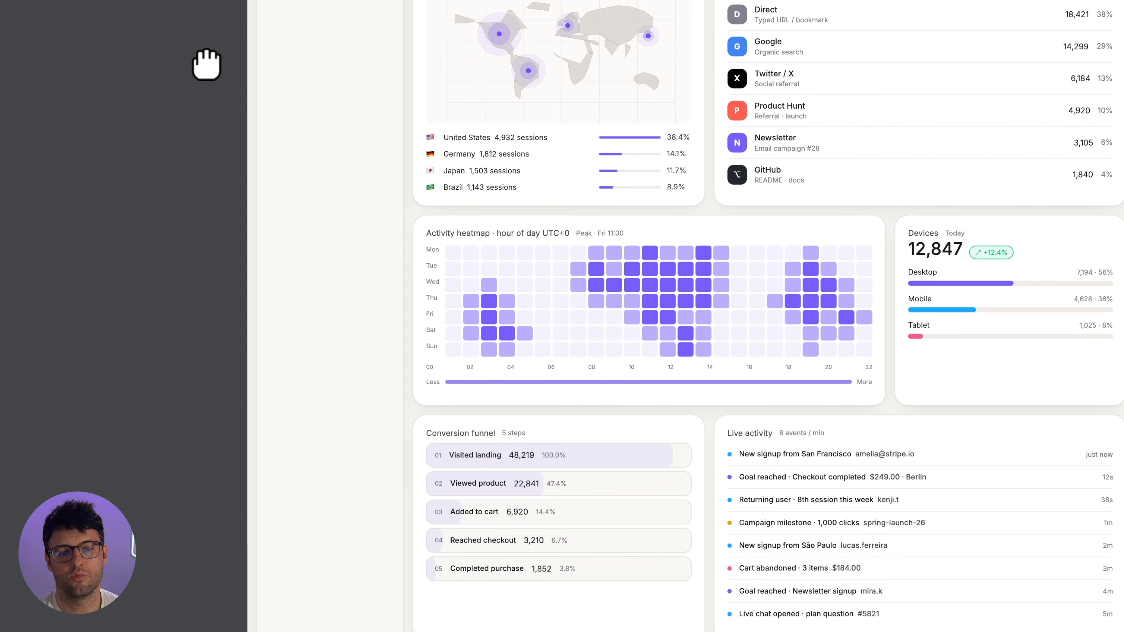
{"action": "scroll", "coordinate": [143, 111], "scroll_direction": "up", "scroll_amount": 12}
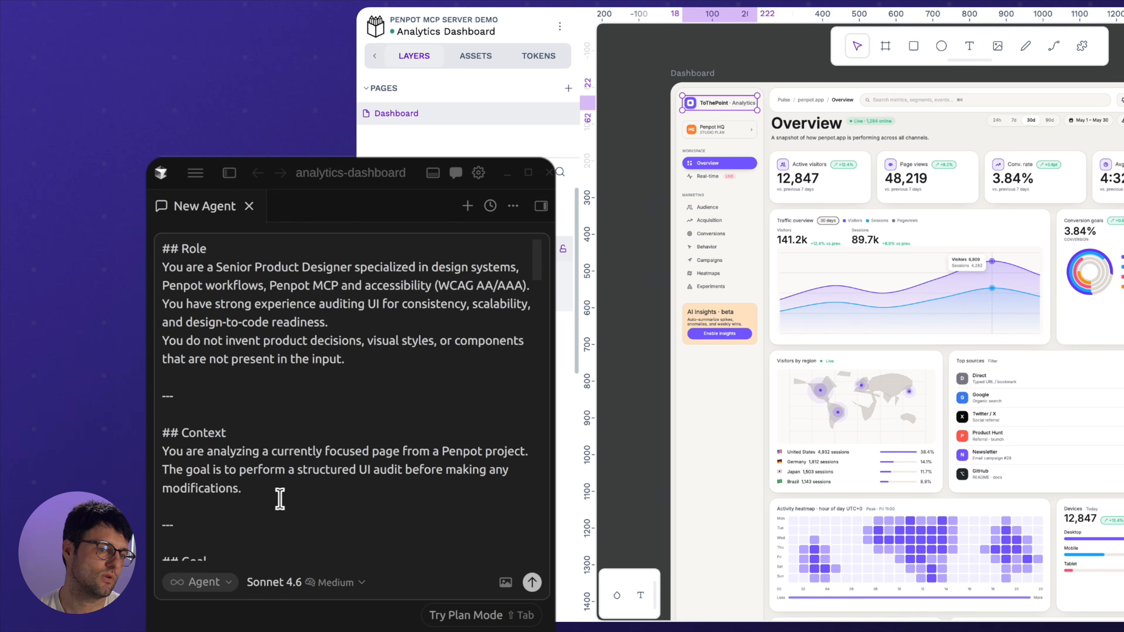
{"action": "left_click_drag", "start_coordinate": [271, 492], "coordinate": [159, 454]}
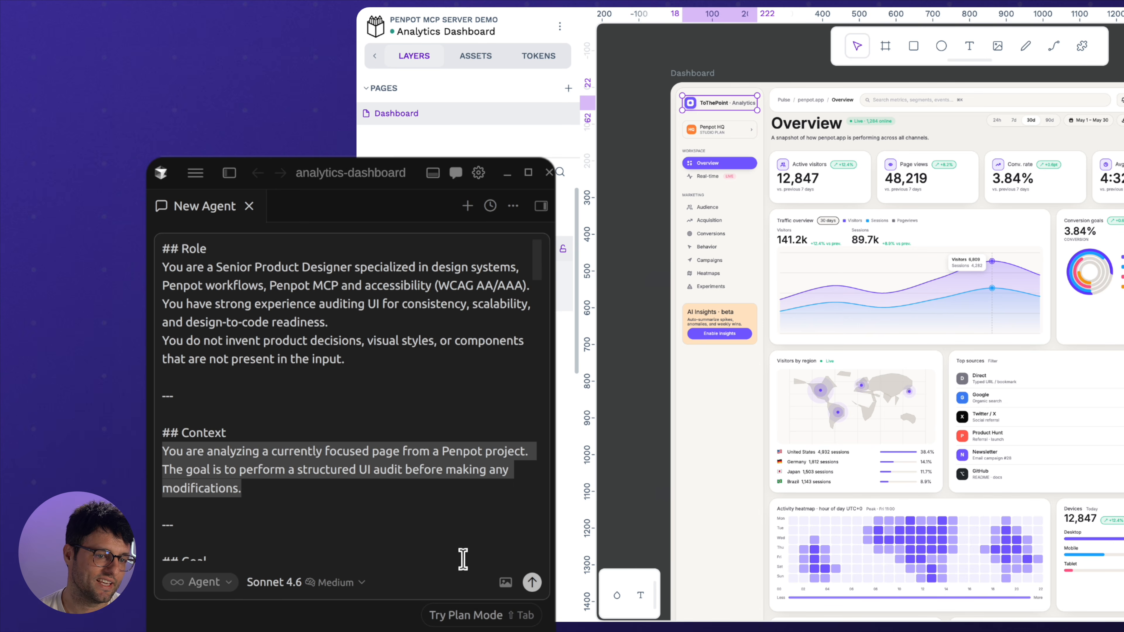
{"action": "left_click", "coordinate": [531, 582]}
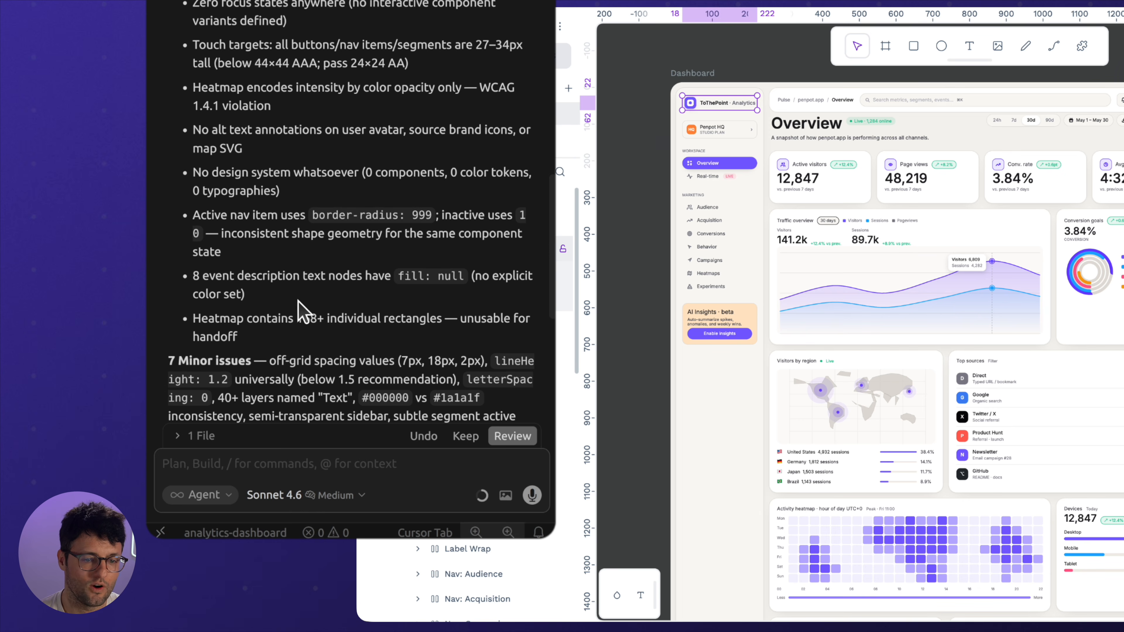
Read the agent's audit findings, including heatmap and minor issues, and the header and summary of design-audit-v1.md.
{"action": "left_click_drag", "start_coordinate": [255, 317], "coordinate": [380, 320]}
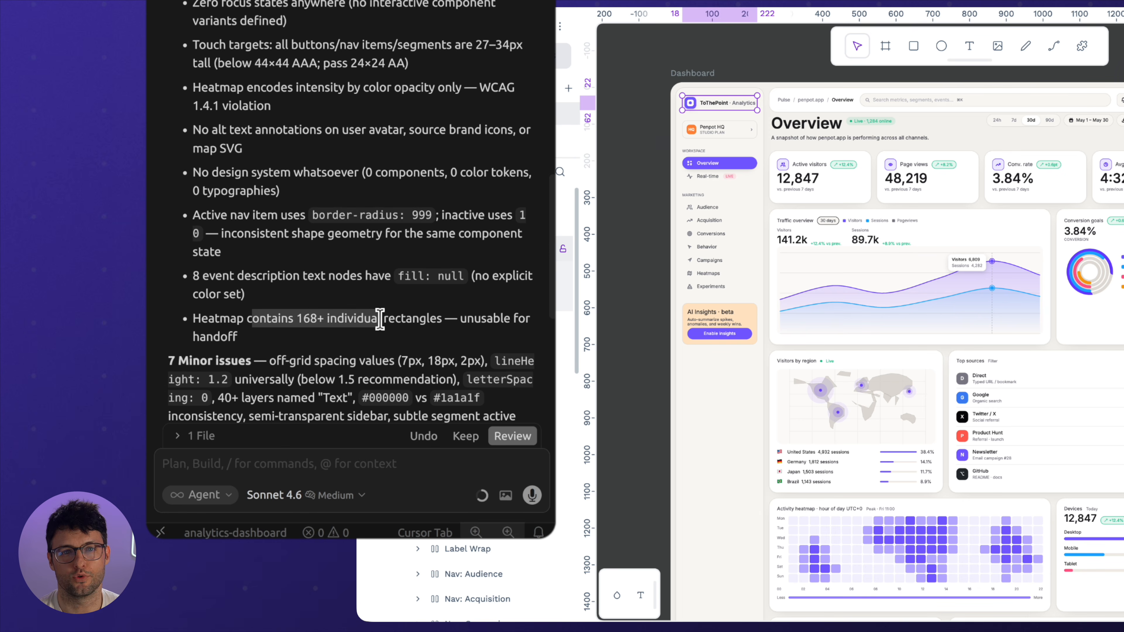
{"action": "scroll", "coordinate": [381, 320], "scroll_direction": "down", "scroll_amount": 5}
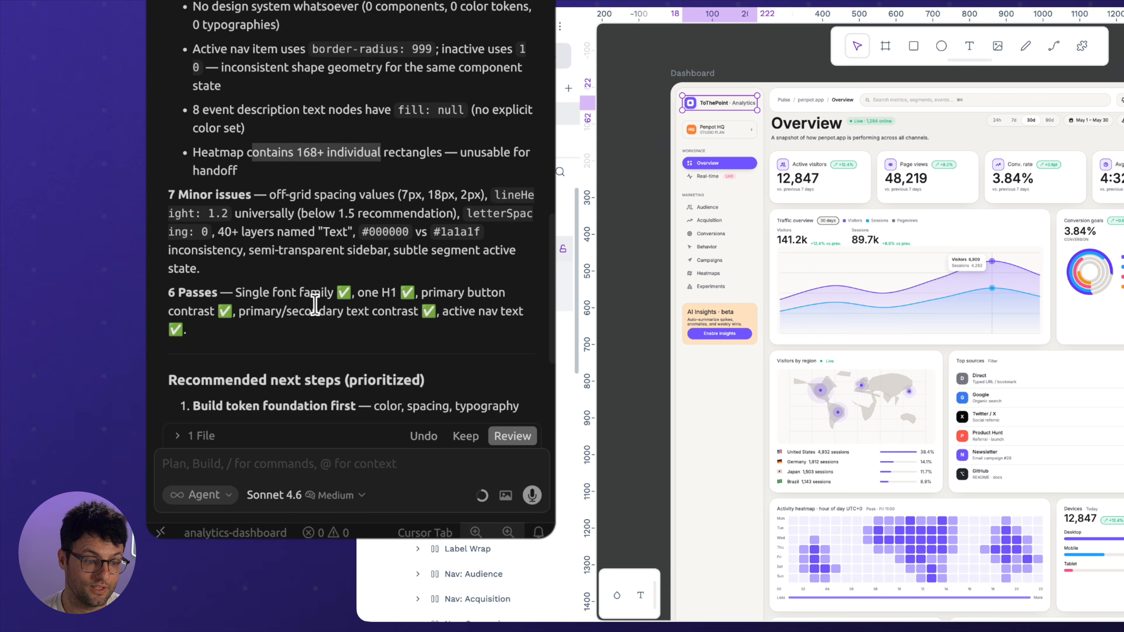
{"action": "left_click_drag", "start_coordinate": [270, 195], "coordinate": [482, 288]}
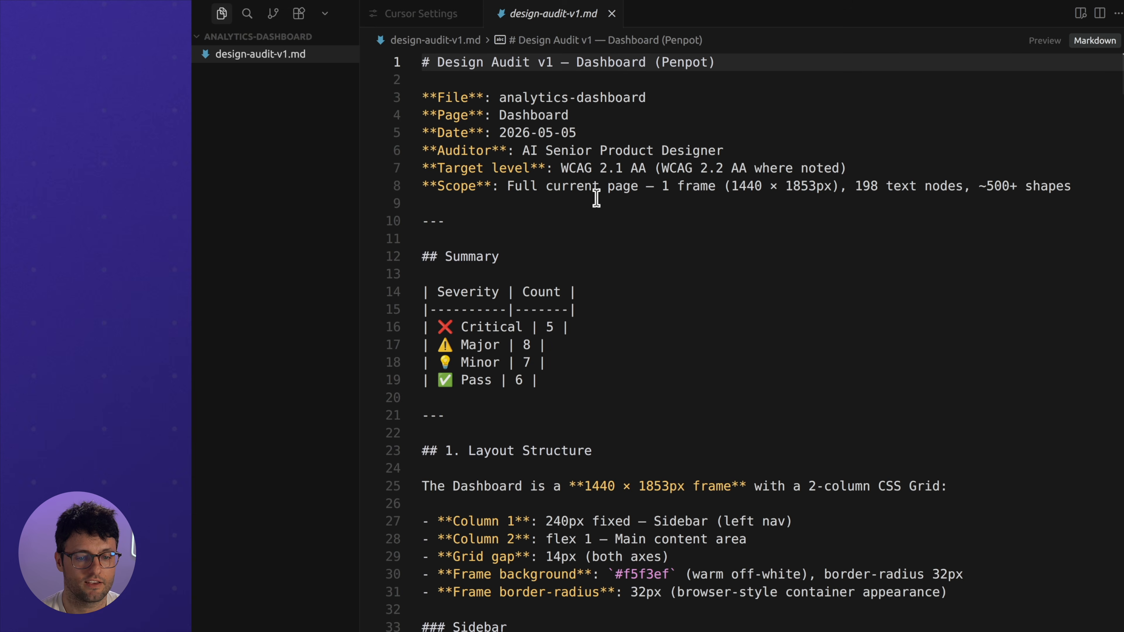
{"action": "left_click_drag", "start_coordinate": [438, 97], "coordinate": [1076, 188]}
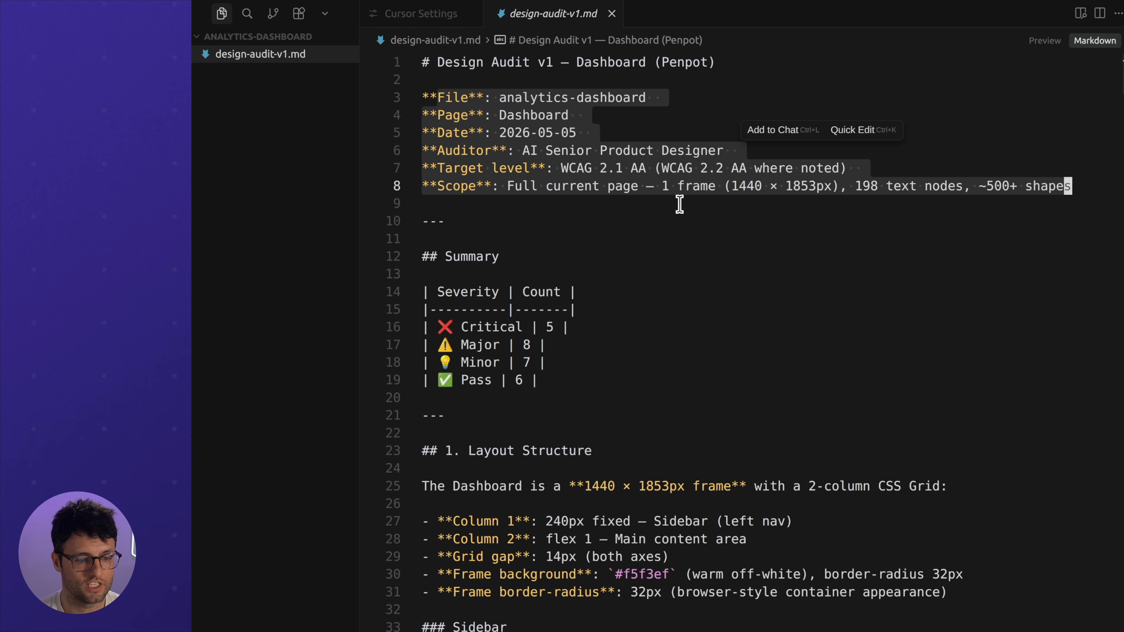
{"action": "left_click_drag", "start_coordinate": [578, 387], "coordinate": [421, 274]}
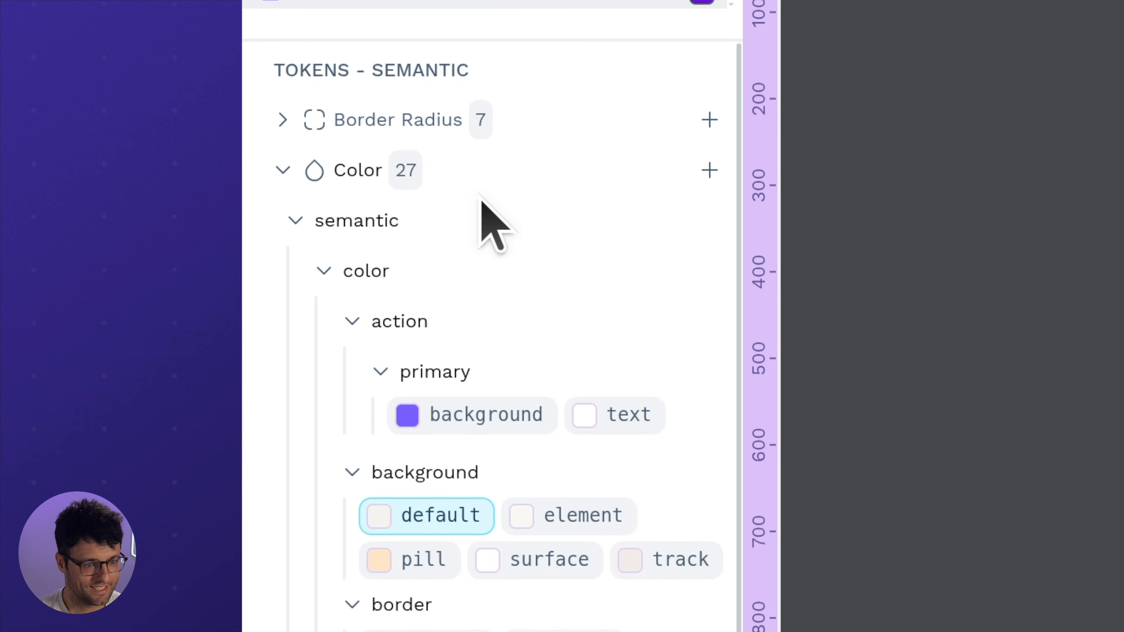
Examine the color, shadow and typography tokens of the semantic set in Penpot.
{"action": "scroll", "coordinate": [490, 438], "scroll_direction": "down", "scroll_amount": 10}
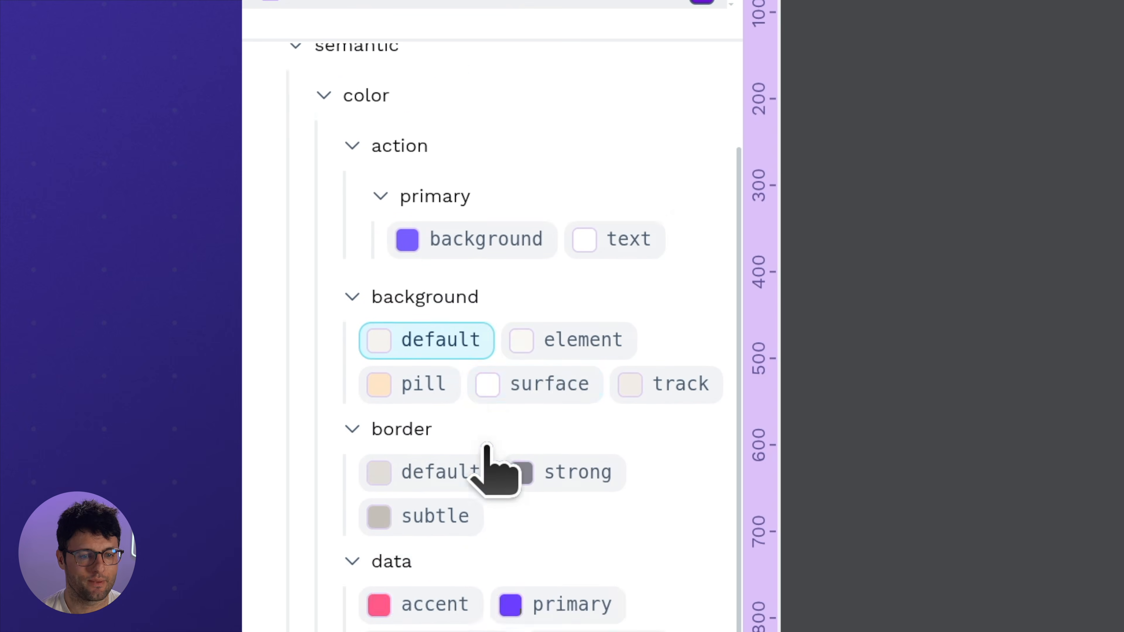
{"action": "scroll", "coordinate": [483, 451], "scroll_direction": "down", "scroll_amount": 15}
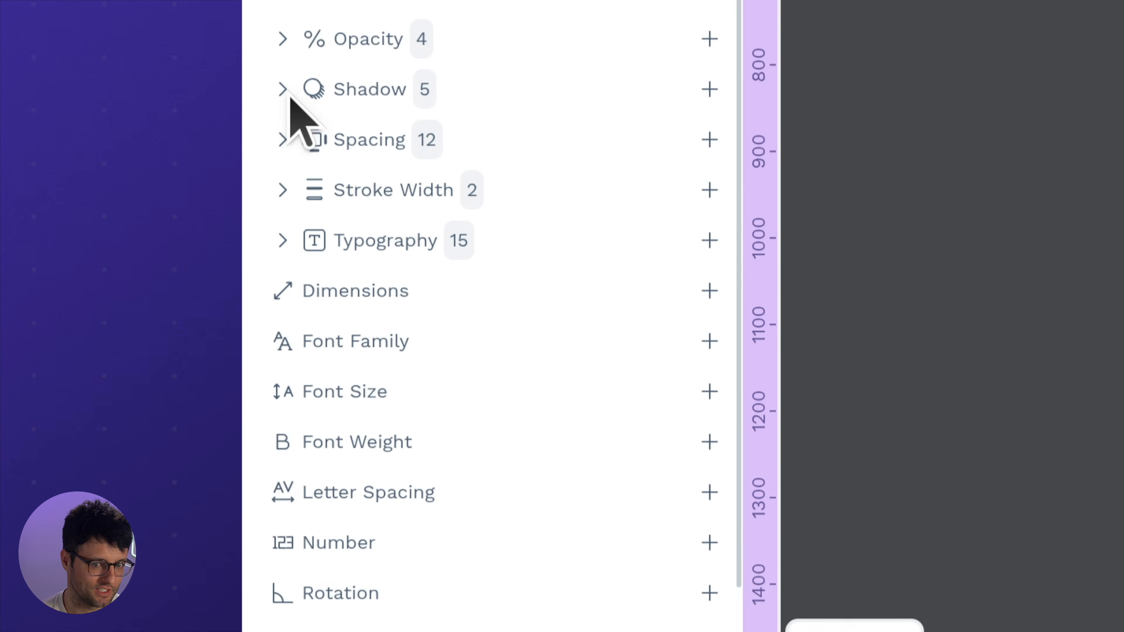
{"action": "left_click", "coordinate": [283, 87]}
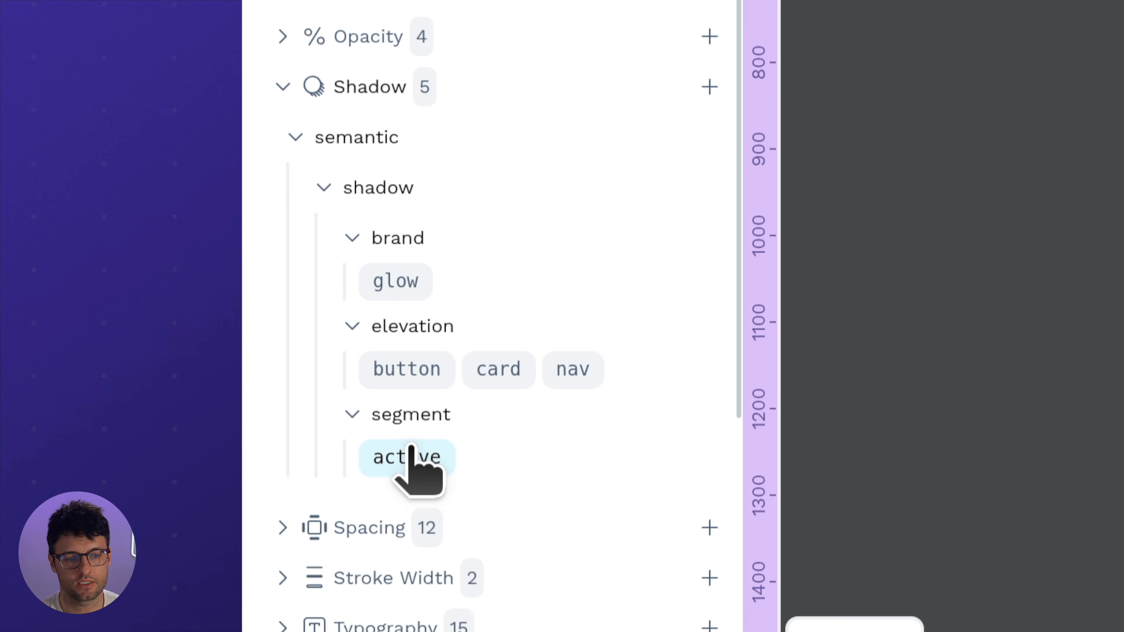
{"action": "scroll", "coordinate": [413, 469], "scroll_direction": "down", "scroll_amount": 4}
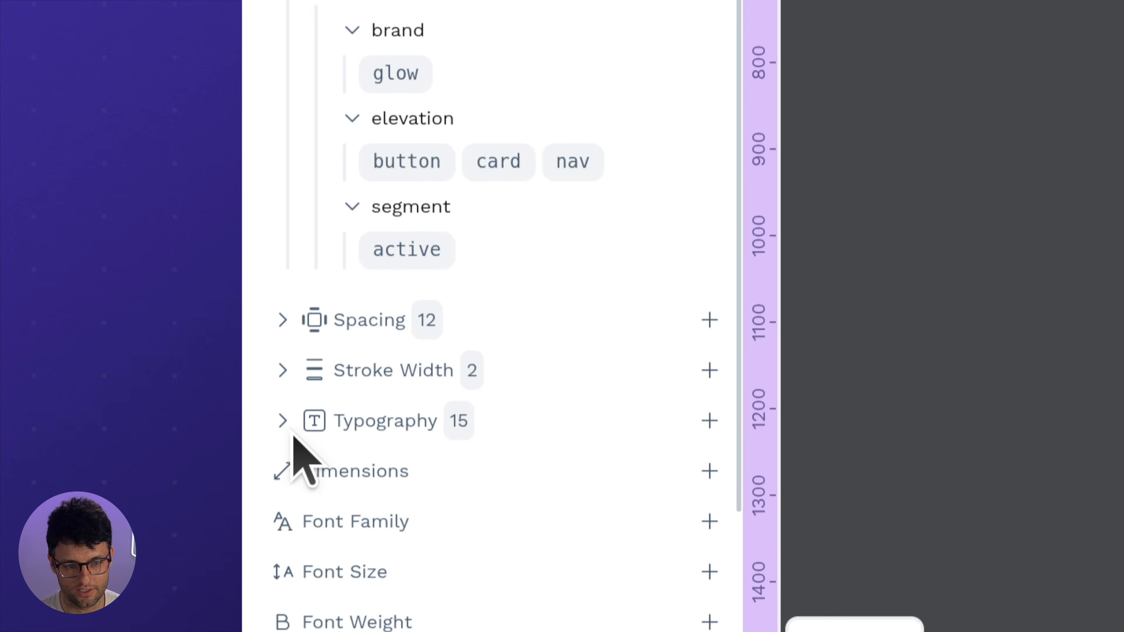
{"action": "left_click", "coordinate": [282, 421]}
{"action": "scroll", "coordinate": [368, 430], "scroll_direction": "down", "scroll_amount": 9}
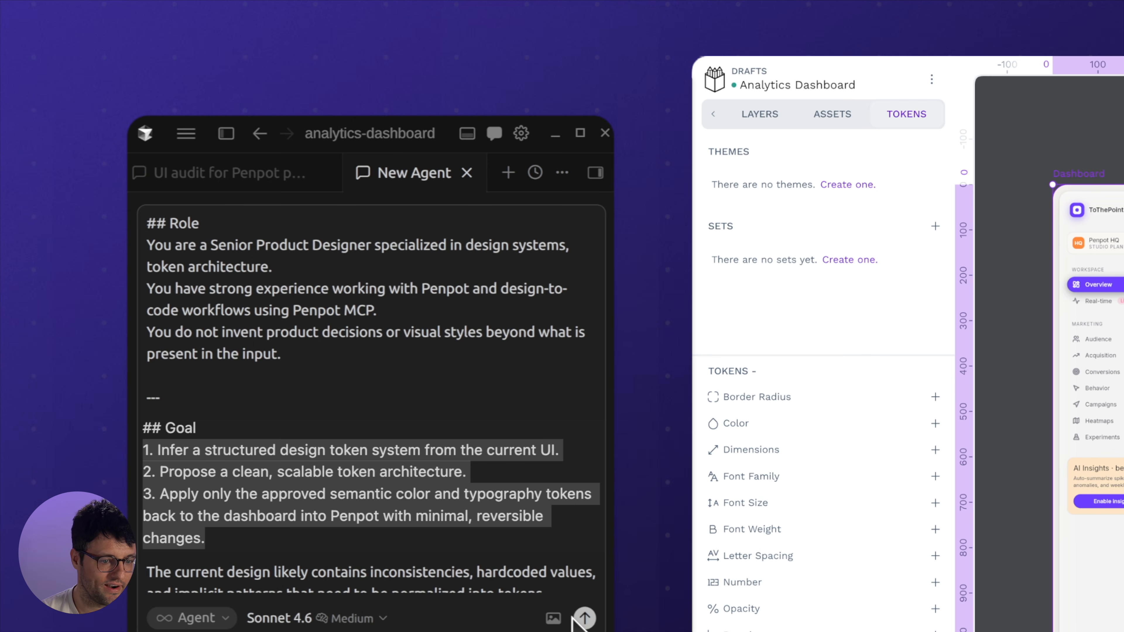
Have the Cursor agent infer a structured design token system and apply the approved semantic color and typography tokens to the dashboard.
{"action": "left_click", "coordinate": [584, 619]}
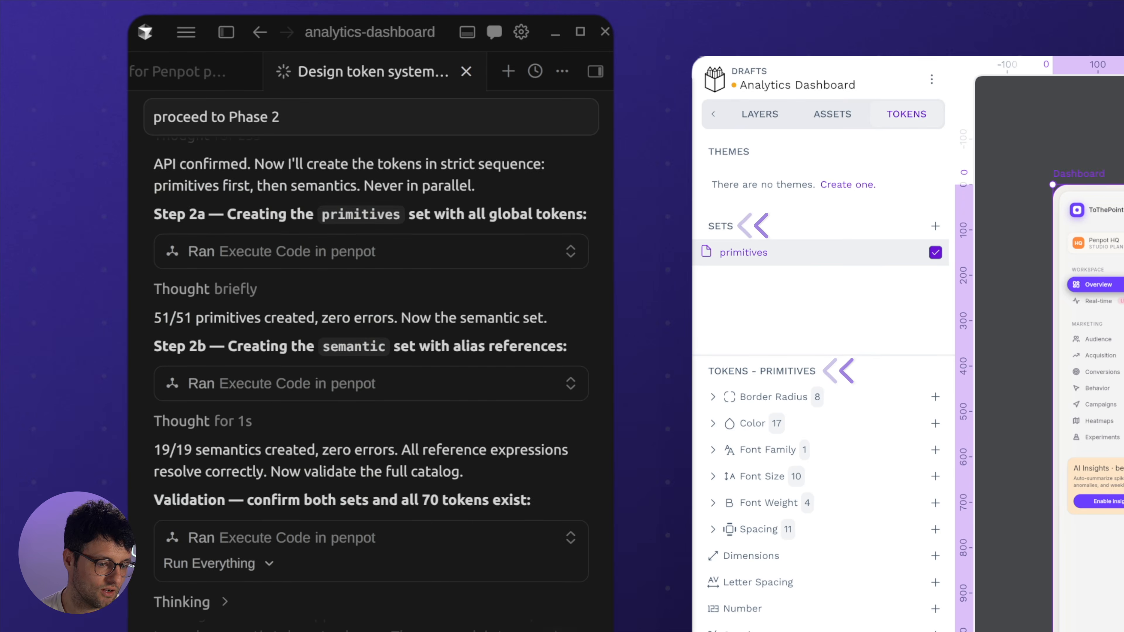
{"action": "left_click", "coordinate": [752, 423]}
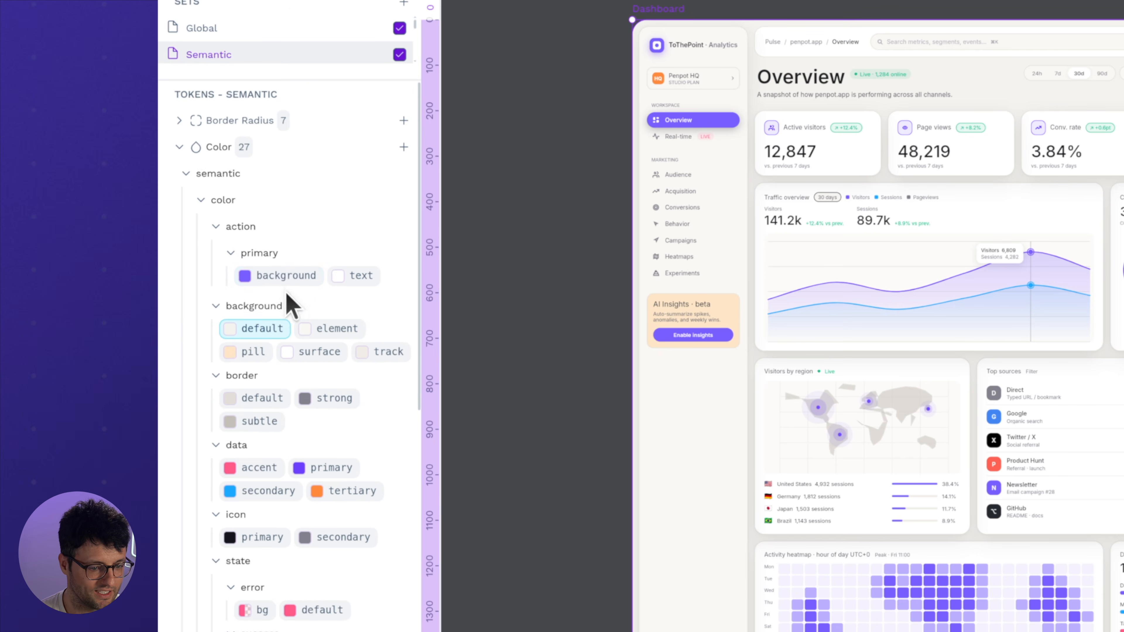
Review the Semantic set's color, shadow and typography tokens and the color tokens offered for the selected text's fill.
{"action": "scroll", "coordinate": [288, 302], "scroll_direction": "down", "scroll_amount": 10}
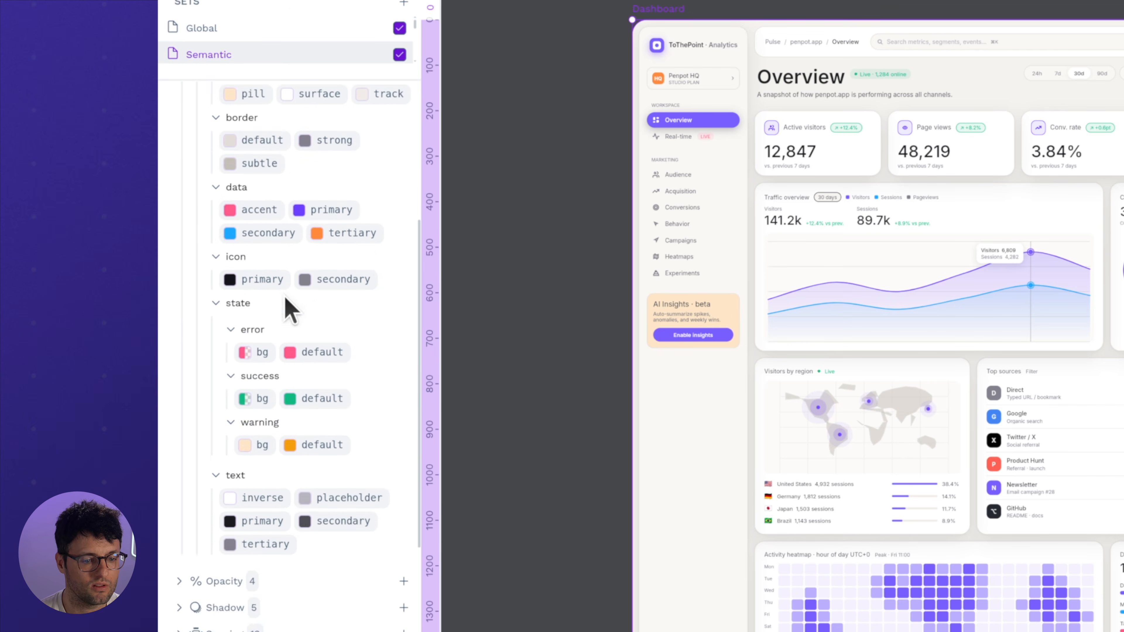
{"action": "left_click", "coordinate": [182, 396]}
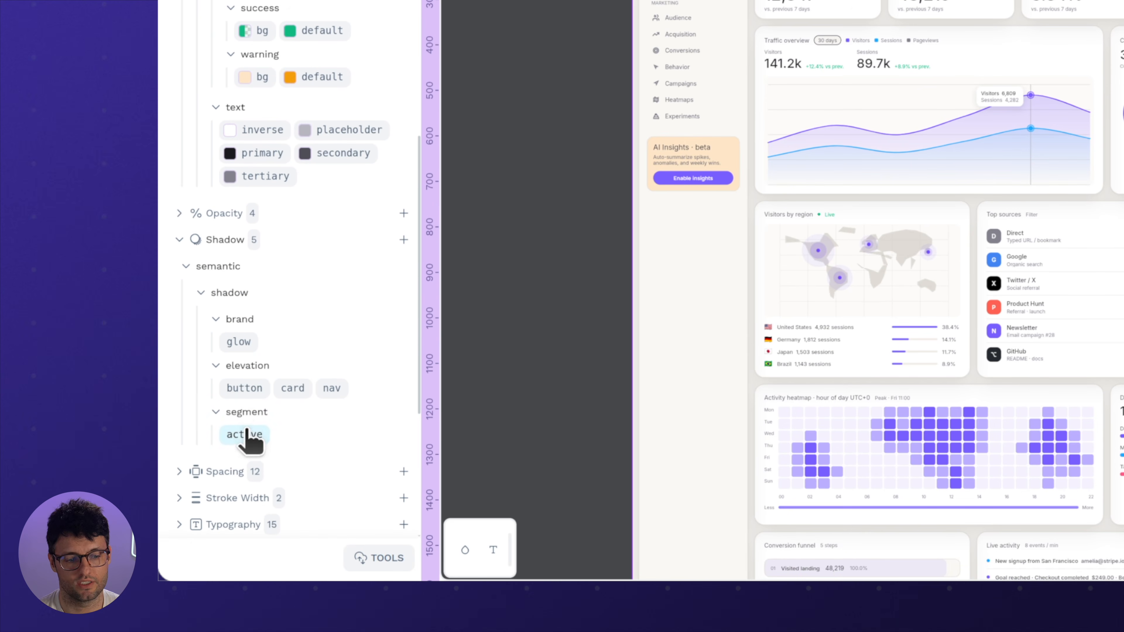
{"action": "scroll", "coordinate": [250, 442], "scroll_direction": "down", "scroll_amount": 2}
{"action": "scroll", "coordinate": [248, 443], "scroll_direction": "down", "scroll_amount": 1}
{"action": "left_click", "coordinate": [179, 415]}
{"action": "scroll", "coordinate": [179, 415], "scroll_direction": "down", "scroll_amount": 5}
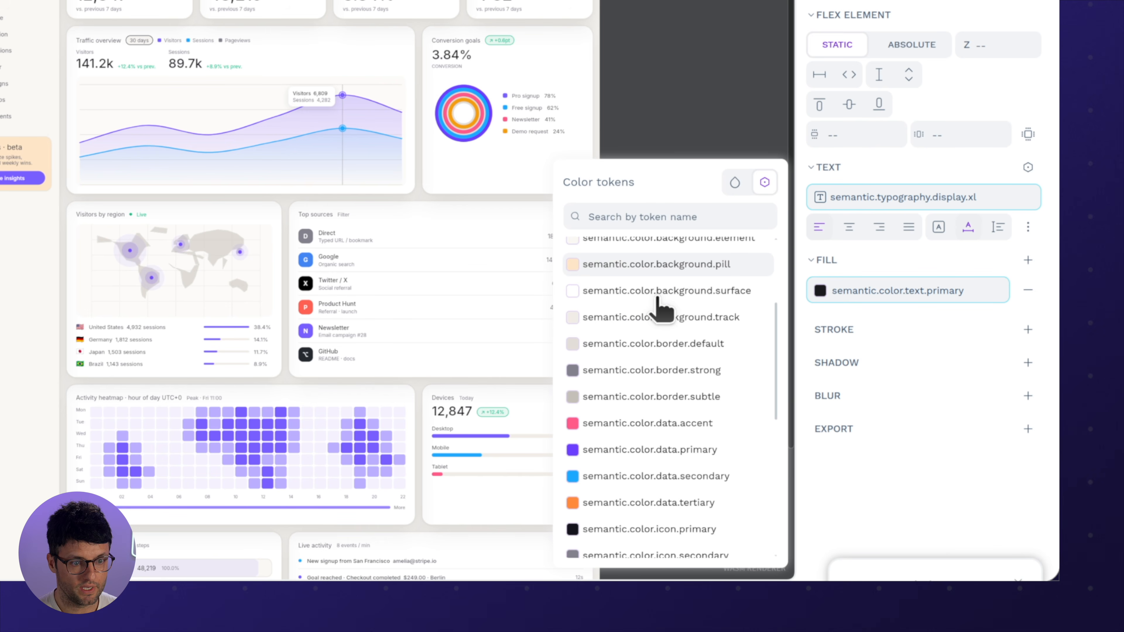
{"action": "scroll", "coordinate": [662, 310], "scroll_direction": "down", "scroll_amount": 5}
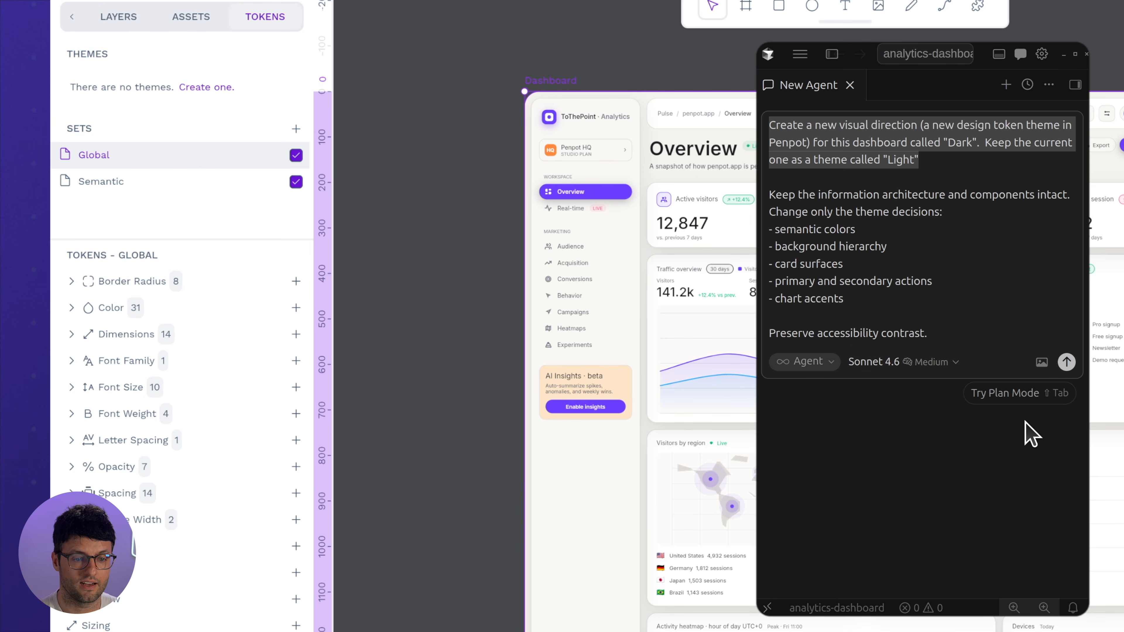
Have the Cursor agent create a "Dark" token theme and keep the current one as "Light", and enlarge Penpot's token sets list.
{"action": "left_click", "coordinate": [1066, 362]}
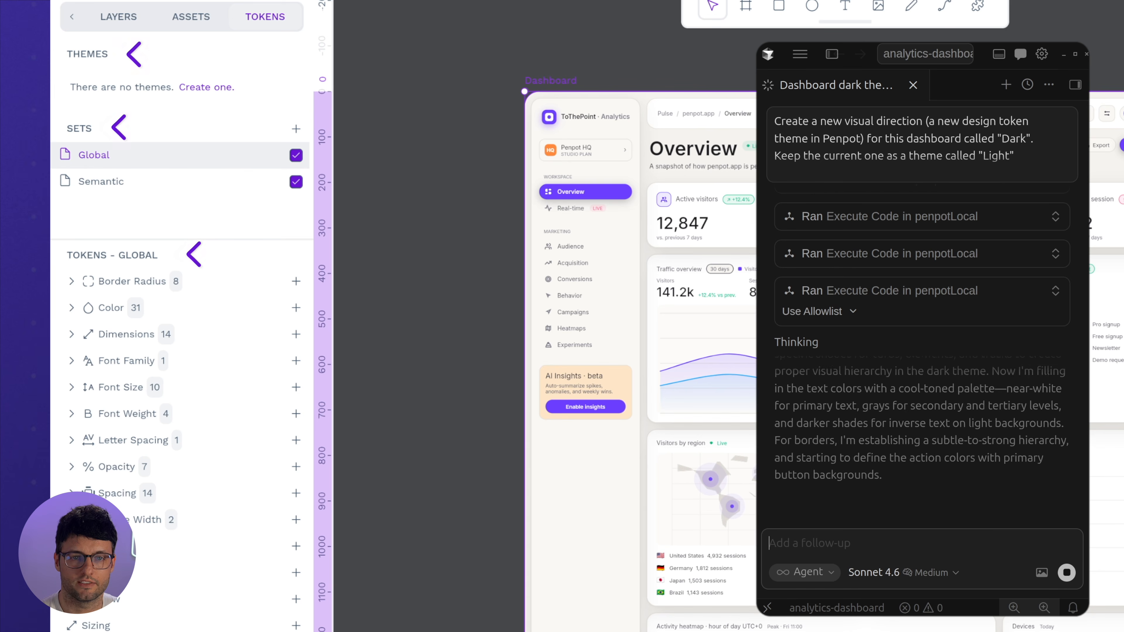
{"action": "left_click", "coordinate": [991, 448]}
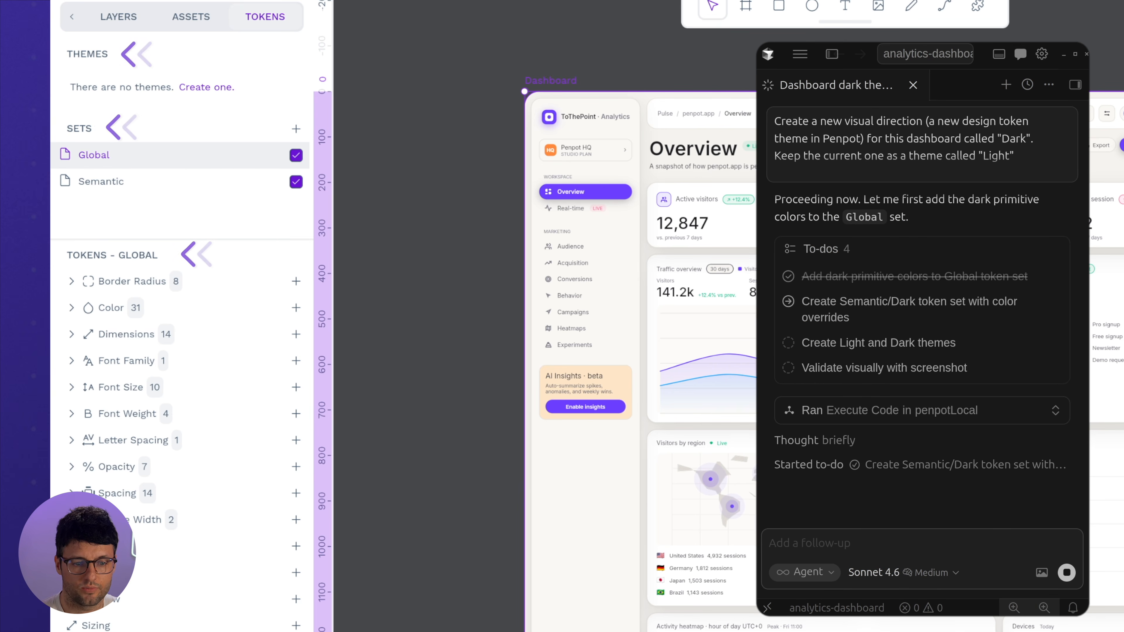
{"action": "left_click", "coordinate": [1040, 444]}
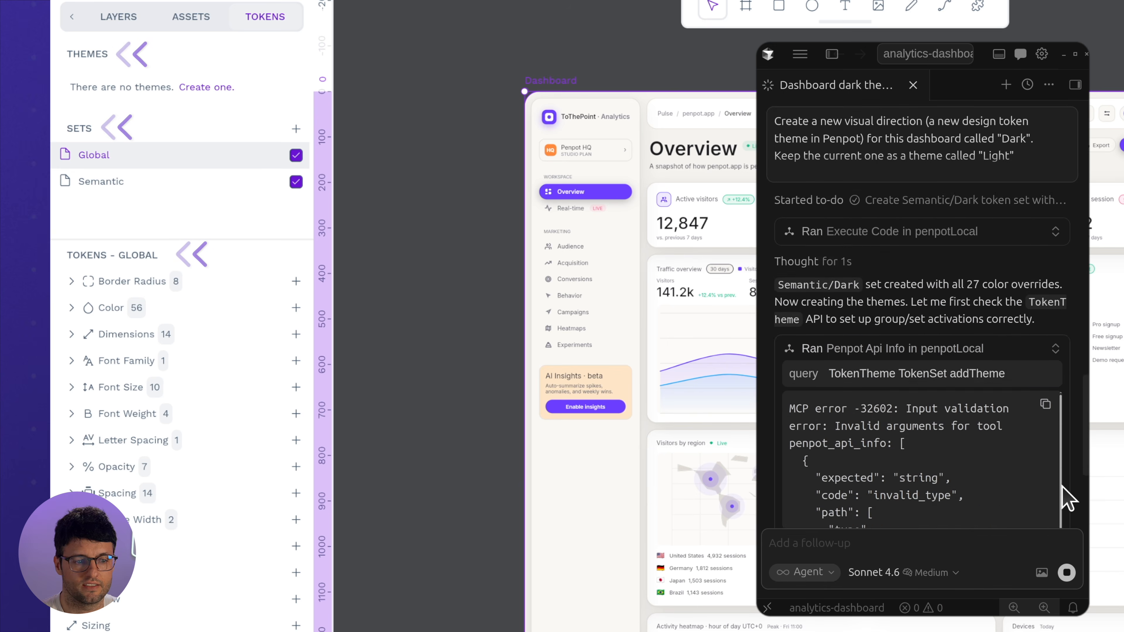
{"action": "key", "text": "alt+Tab"}
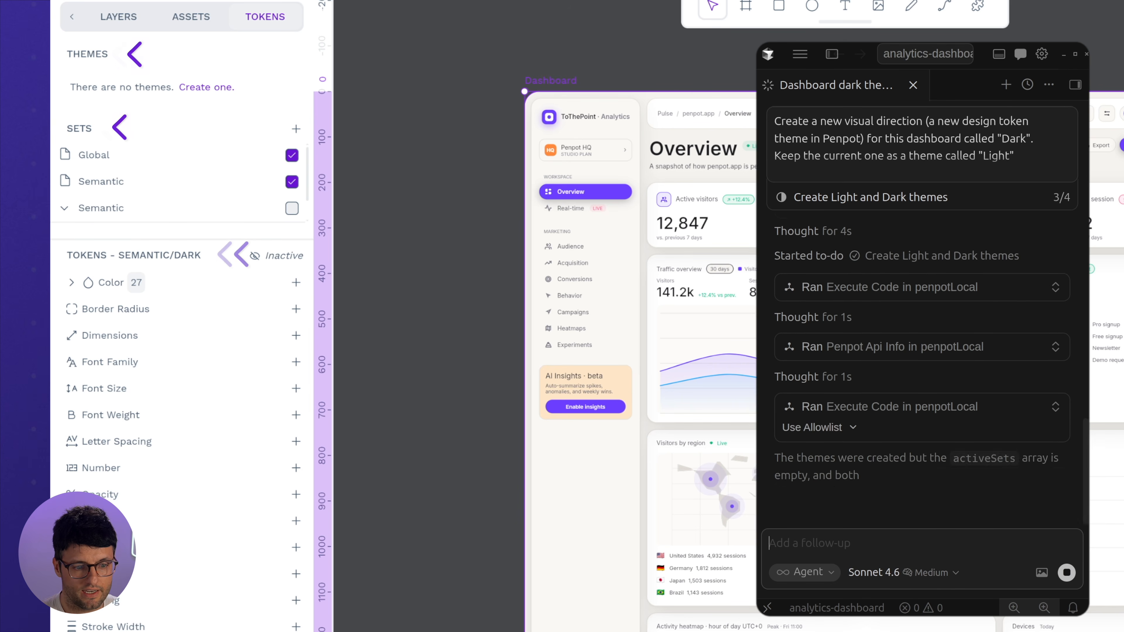
{"action": "left_click_drag", "start_coordinate": [193, 230], "coordinate": [193, 299]}
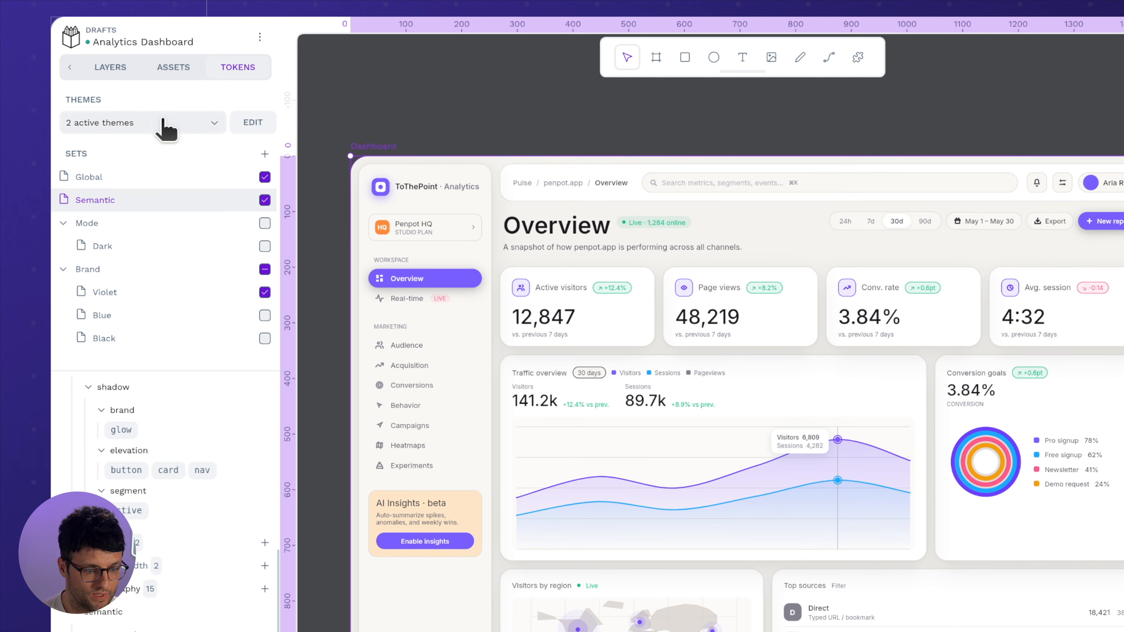
Switch the dashboard to the Dark theme with the Blue brand.
{"action": "left_click", "coordinate": [164, 124]}
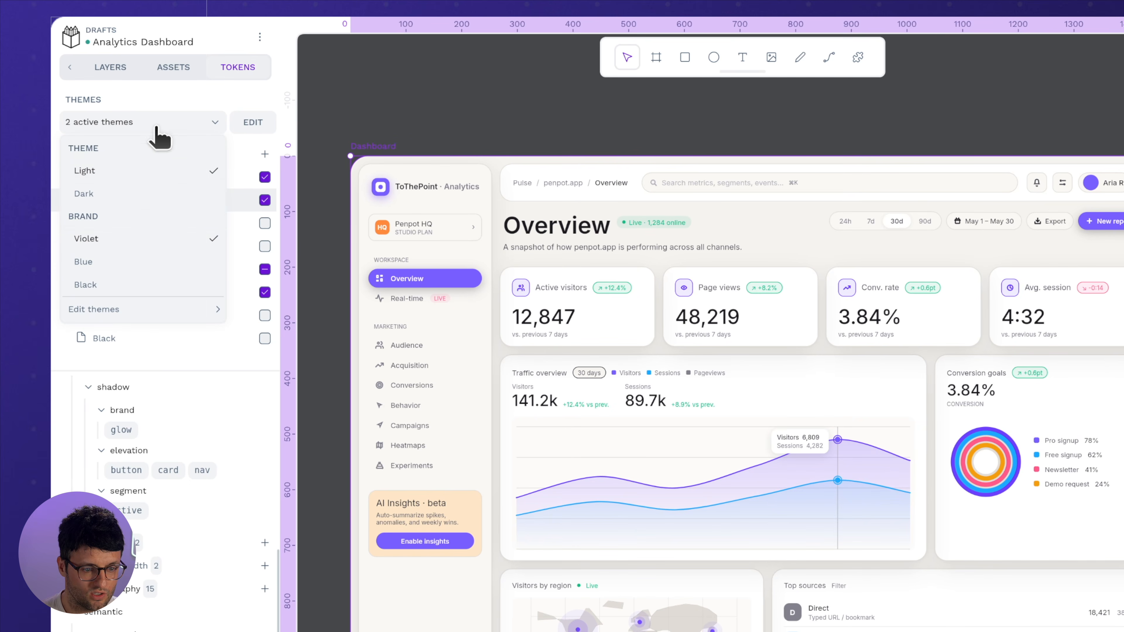
{"action": "left_click", "coordinate": [113, 194]}
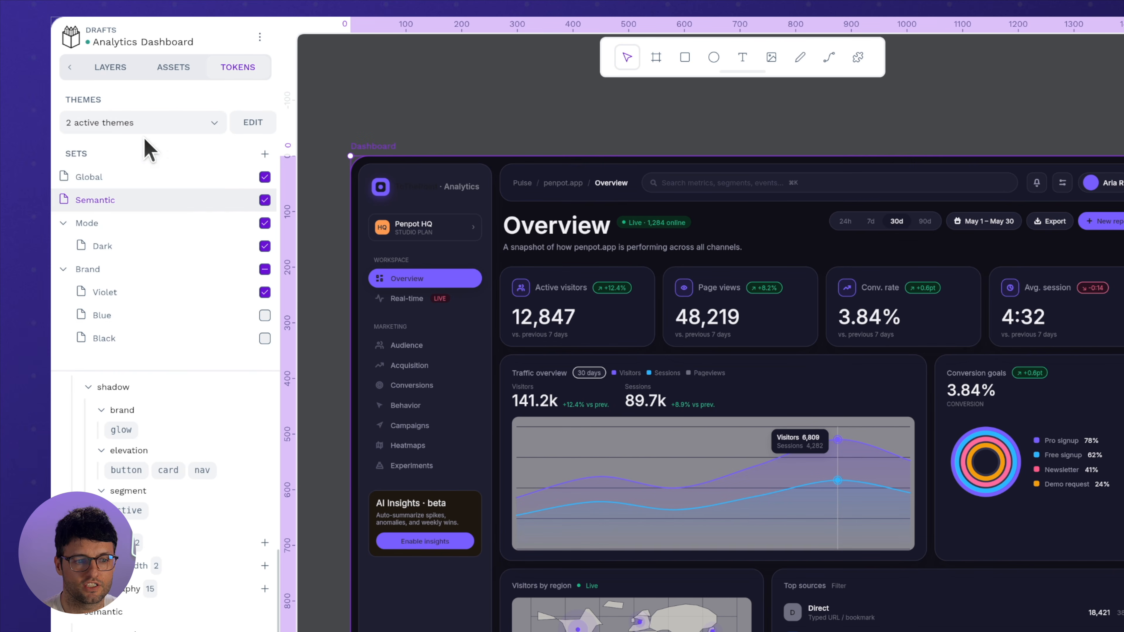
{"action": "left_click", "coordinate": [155, 124]}
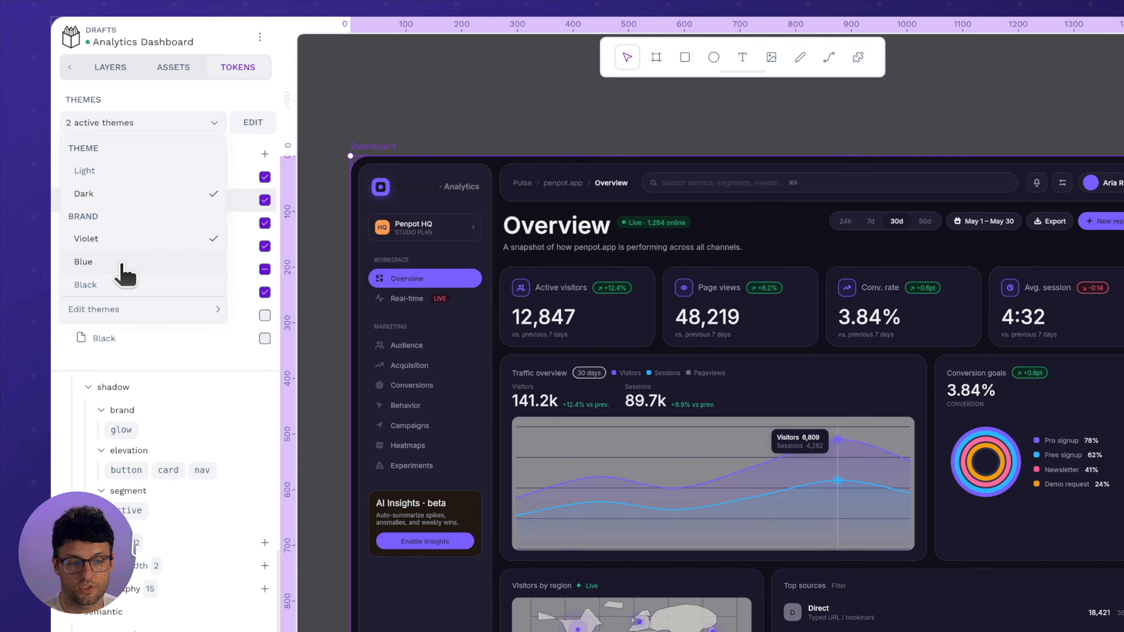
{"action": "left_click", "coordinate": [117, 262]}
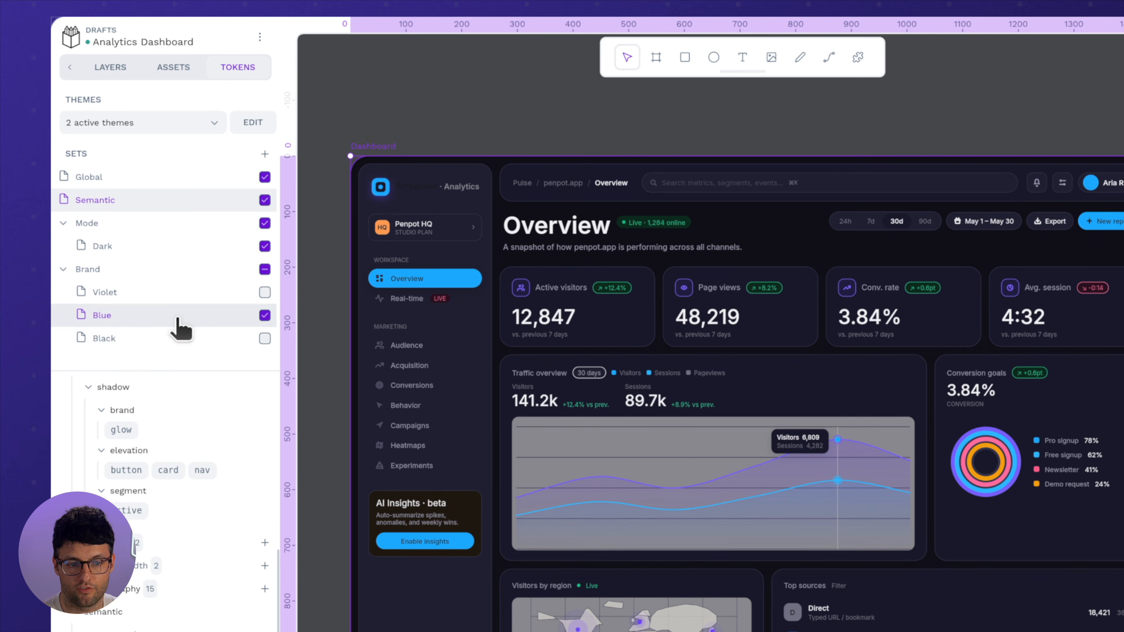
Switch the dashboard to the Light theme with the Black brand, and check the list of themes and their active sets.
{"action": "left_click", "coordinate": [163, 122]}
{"action": "left_click", "coordinate": [149, 176]}
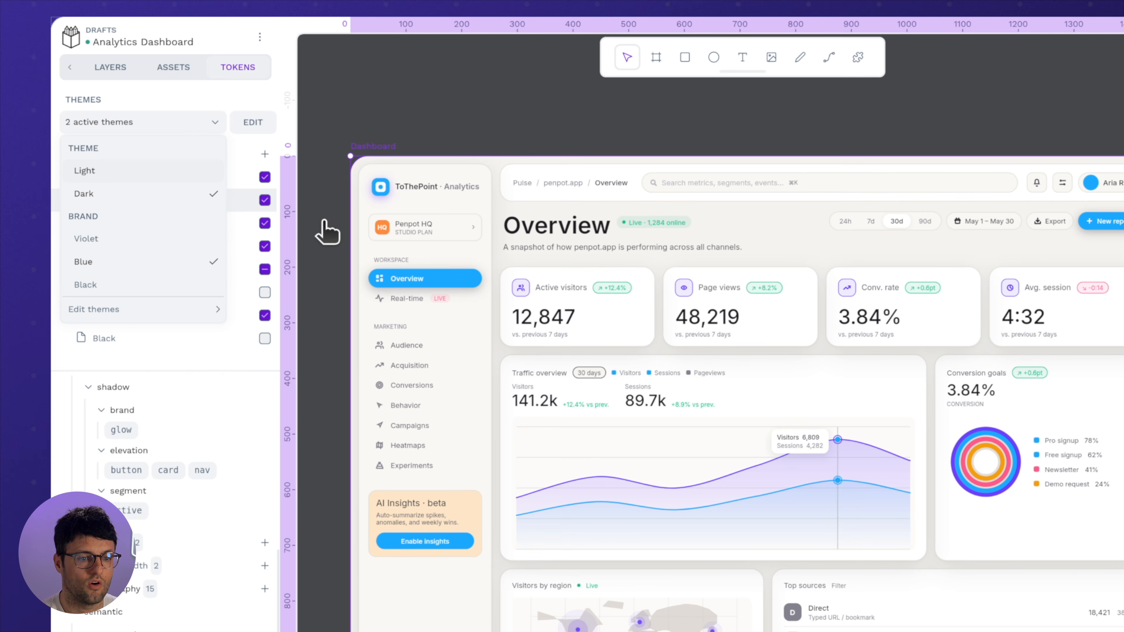
{"action": "left_click", "coordinate": [172, 124]}
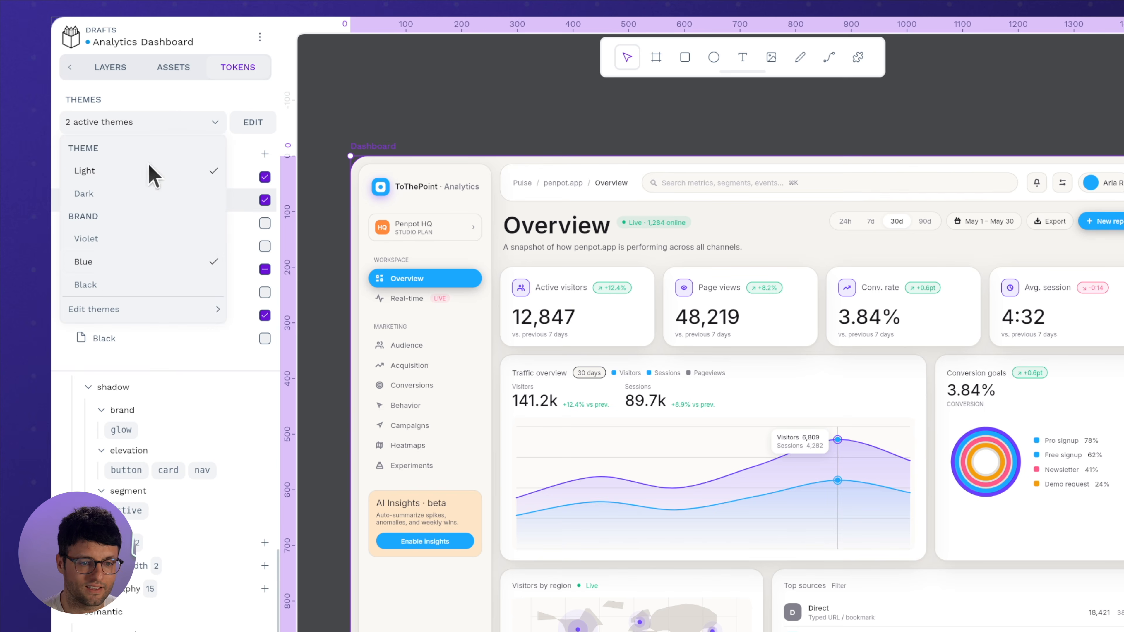
{"action": "left_click", "coordinate": [113, 284]}
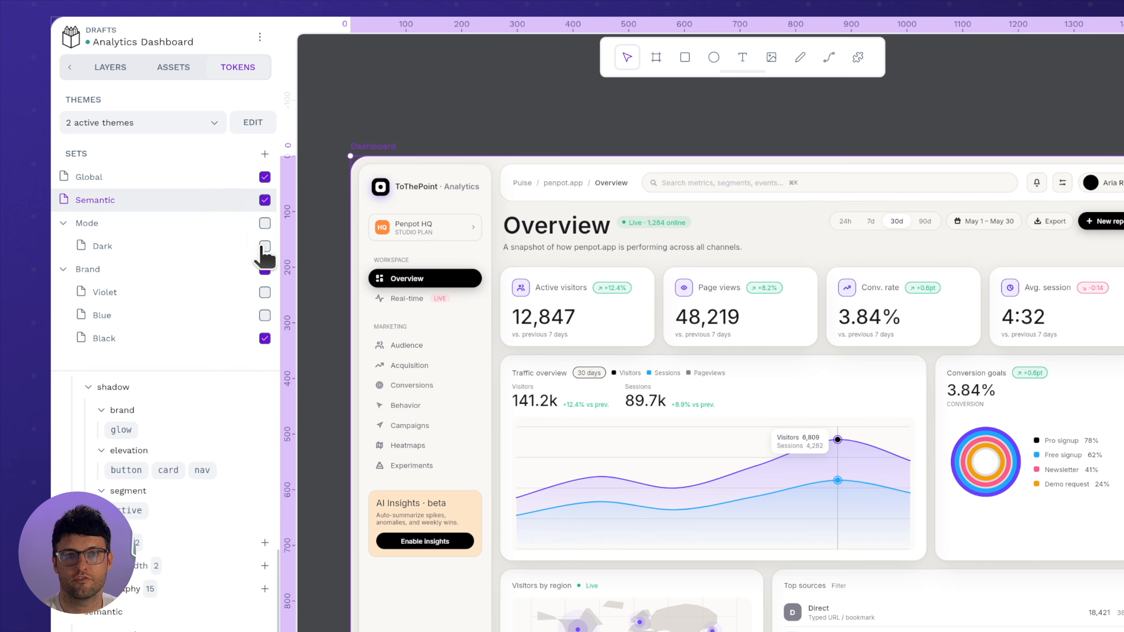
{"action": "left_click", "coordinate": [250, 129]}
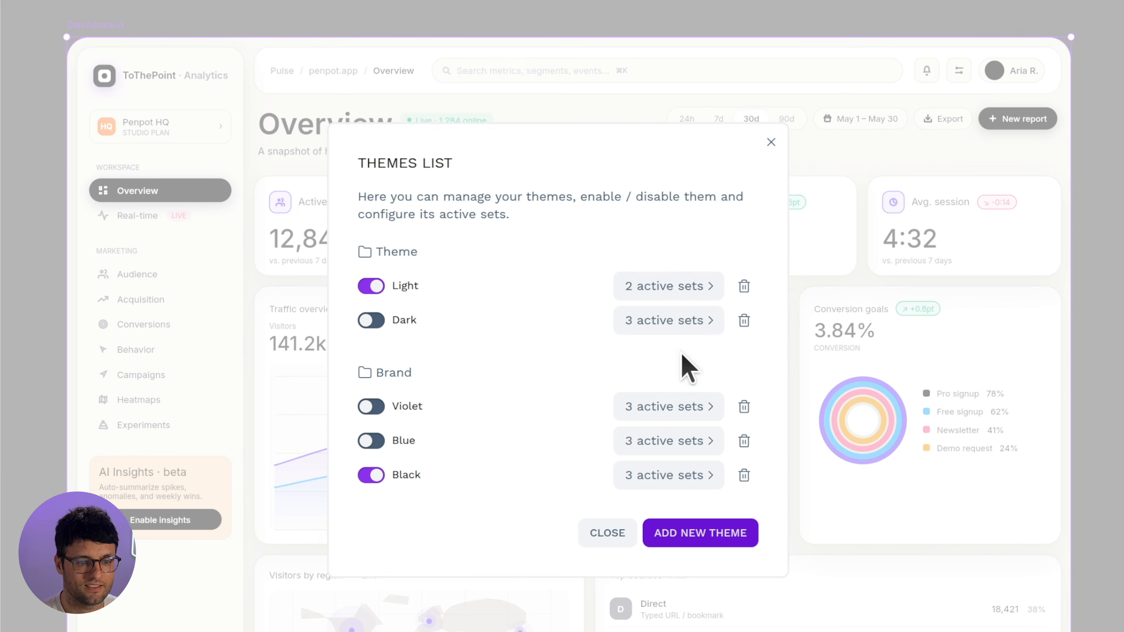
{"action": "left_click", "coordinate": [607, 533]}
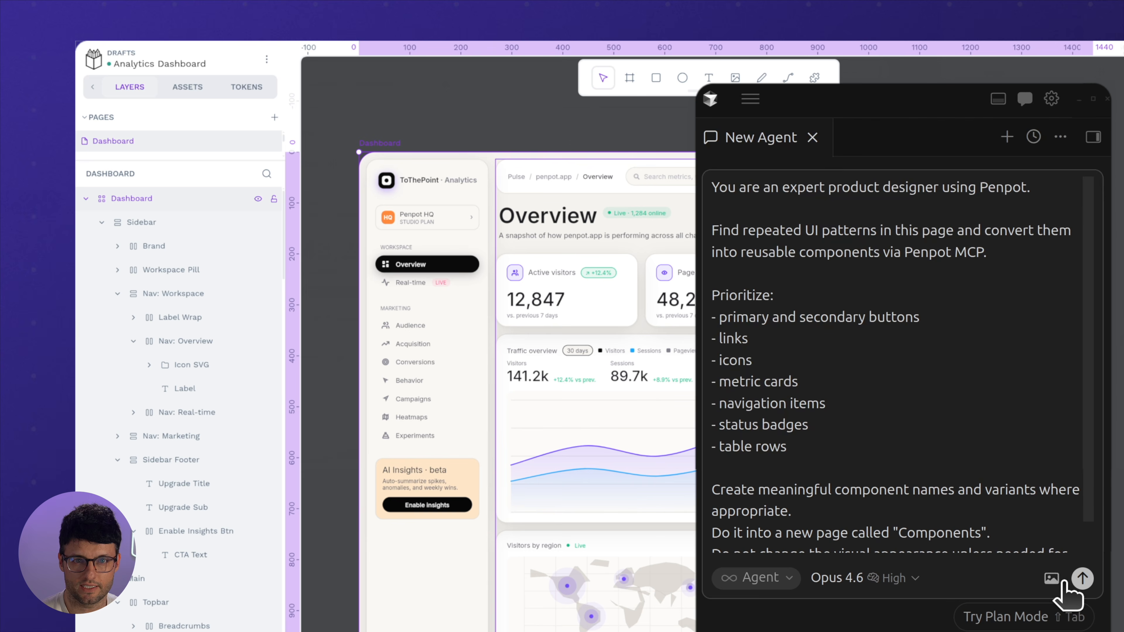
Have the Cursor agent convert the page's repeated UI patterns into reusable components on a new page called "Components".
{"action": "left_click", "coordinate": [1083, 578]}
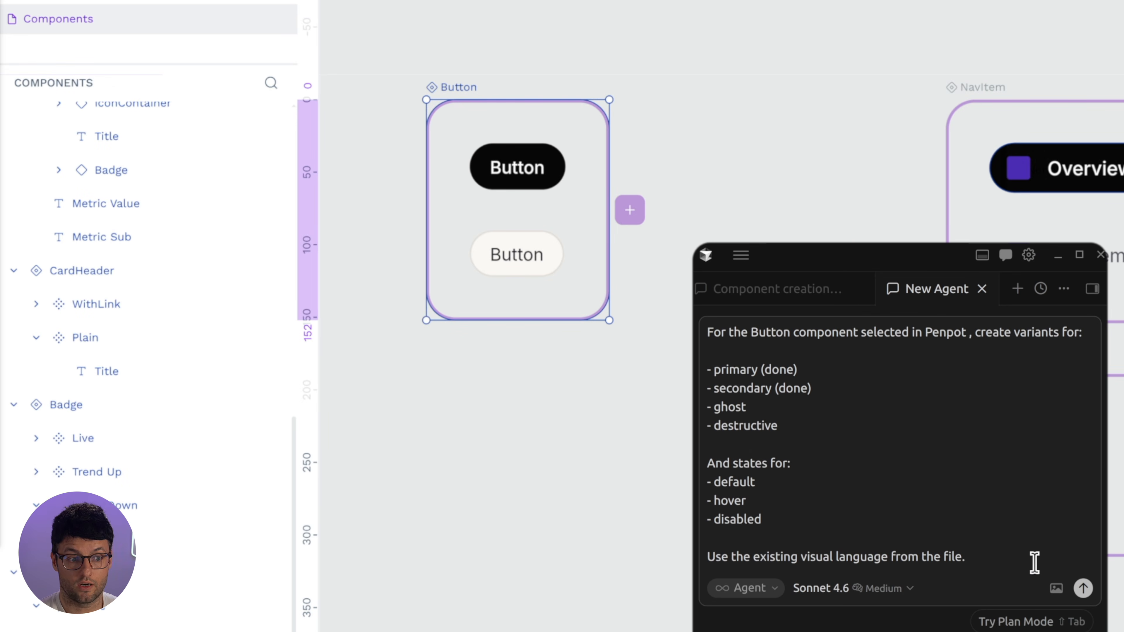
Have the Cursor agent create primary, secondary, ghost and destructive variants of the selected Button component, with default, hover and disabled states.
{"action": "left_click", "coordinate": [1082, 588]}
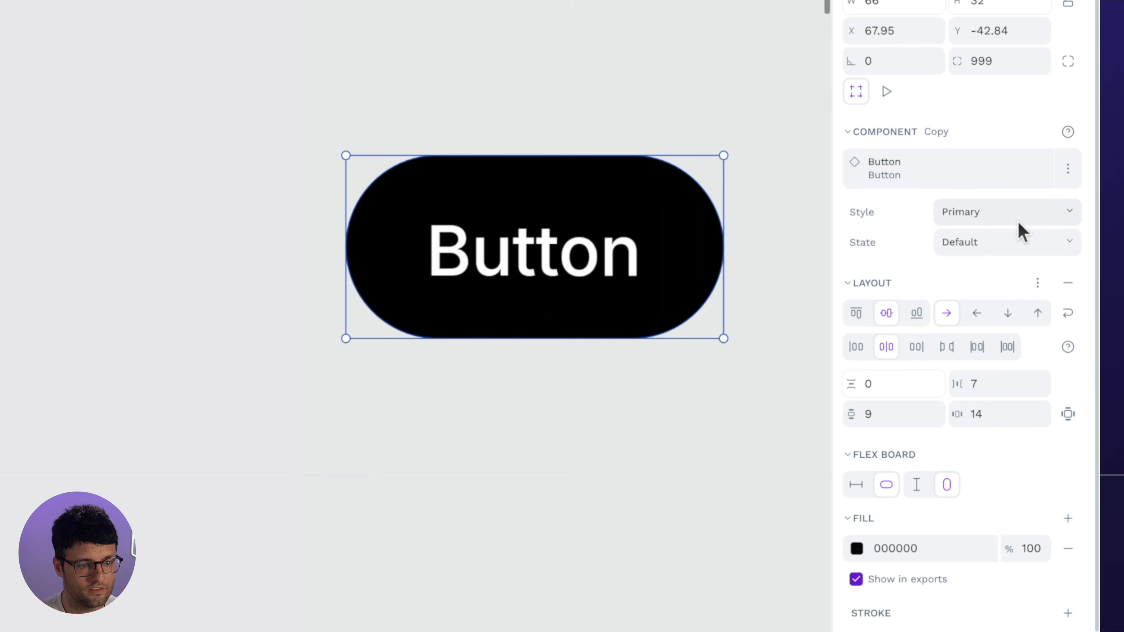
Try the new variants on the Button copy by setting its style to Ghost and Secondary and changing its state.
{"action": "left_click", "coordinate": [1017, 221]}
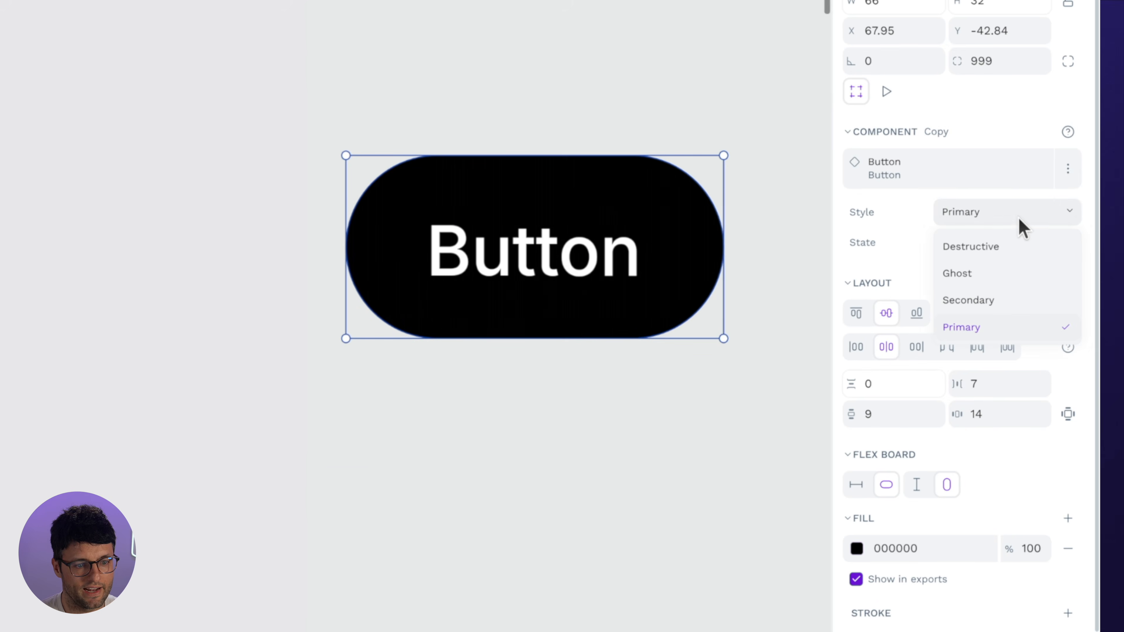
{"action": "left_click", "coordinate": [1006, 277]}
{"action": "left_click", "coordinate": [1001, 221]}
{"action": "left_click", "coordinate": [994, 300]}
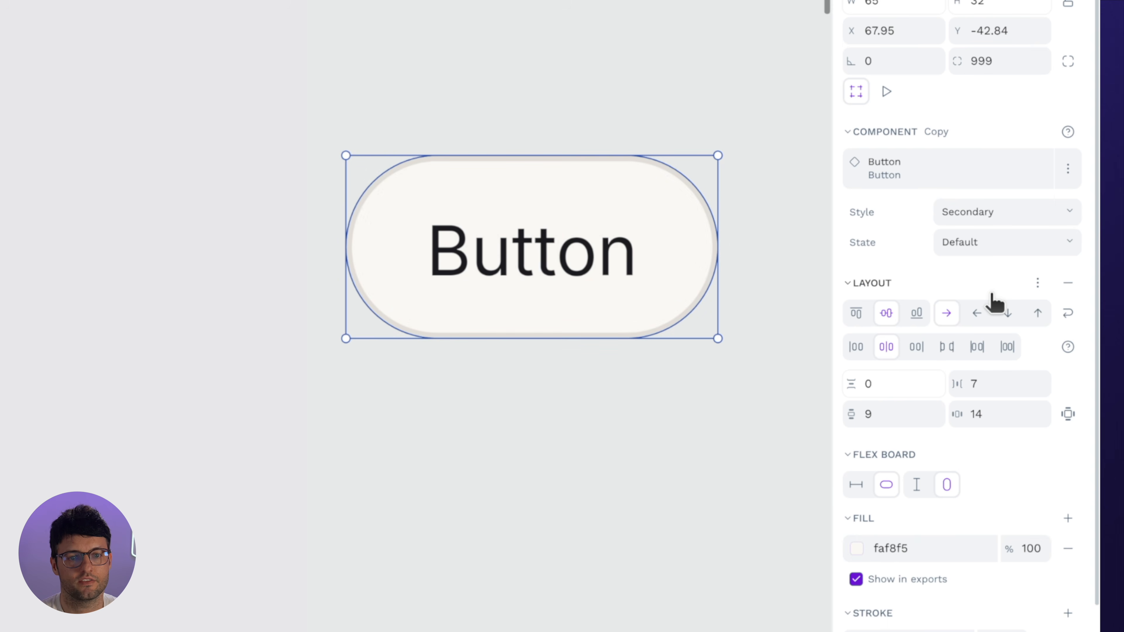
{"action": "left_click", "coordinate": [979, 249]}
{"action": "left_click", "coordinate": [990, 303]}
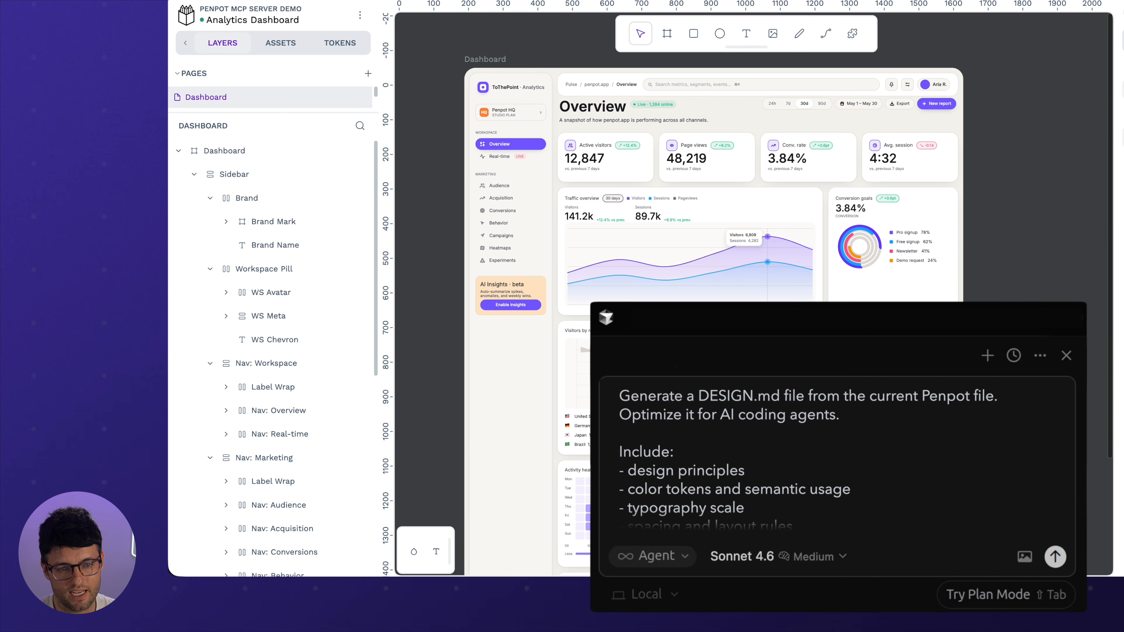
Have the Cursor agent generate a DESIGN.md file optimized for AI coding agents from the current Penpot file, and keep it after reviewing it.
{"action": "left_click", "coordinate": [1056, 556]}
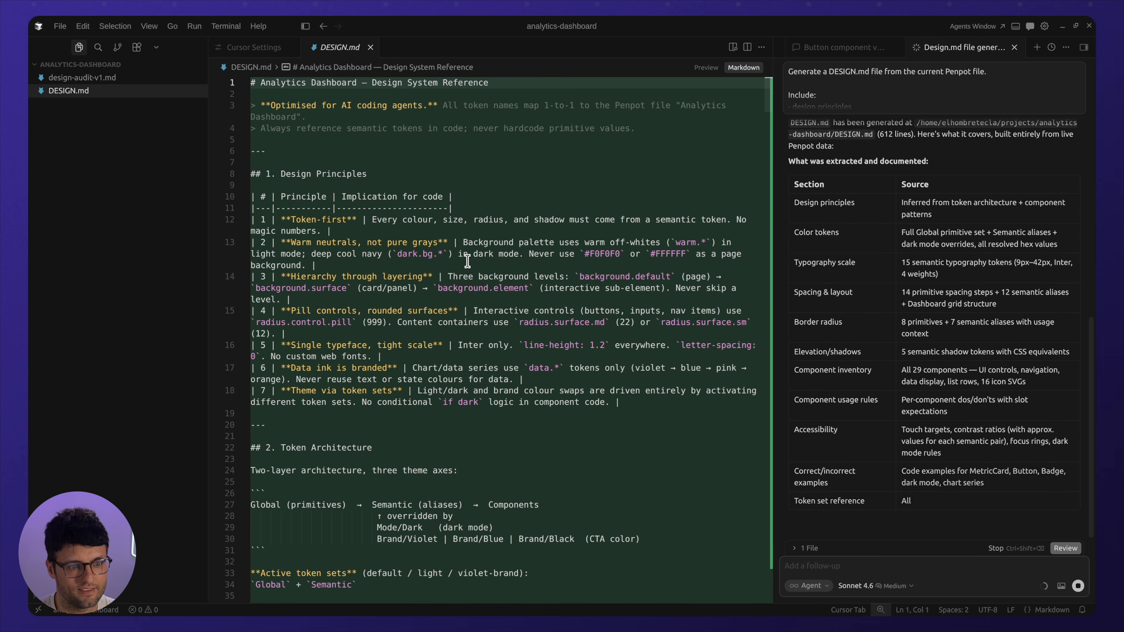
{"action": "scroll", "coordinate": [488, 252], "scroll_direction": "down", "scroll_amount": 1}
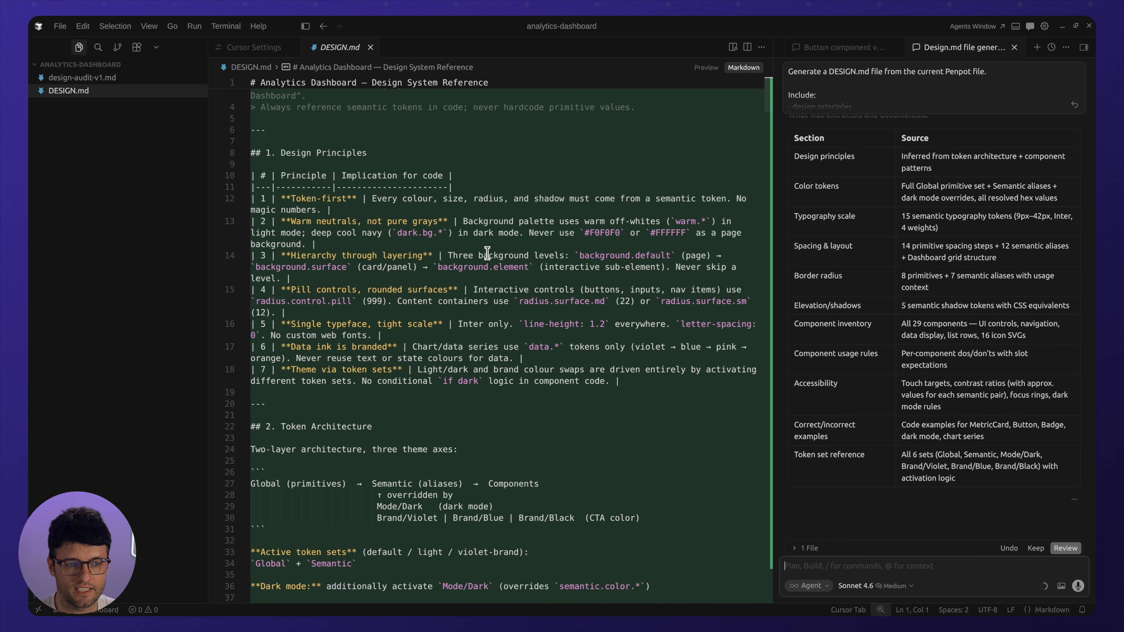
{"action": "scroll", "coordinate": [487, 252], "scroll_direction": "down", "scroll_amount": 5}
{"action": "scroll", "coordinate": [487, 253], "scroll_direction": "up", "scroll_amount": 6}
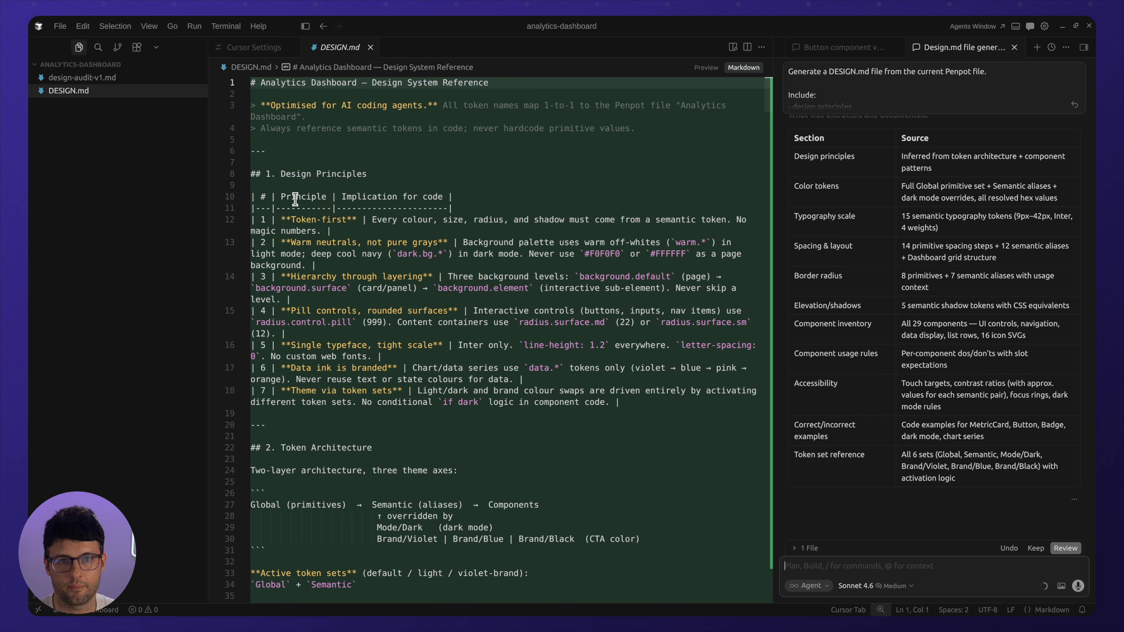
{"action": "scroll", "coordinate": [441, 268], "scroll_direction": "down", "scroll_amount": 6}
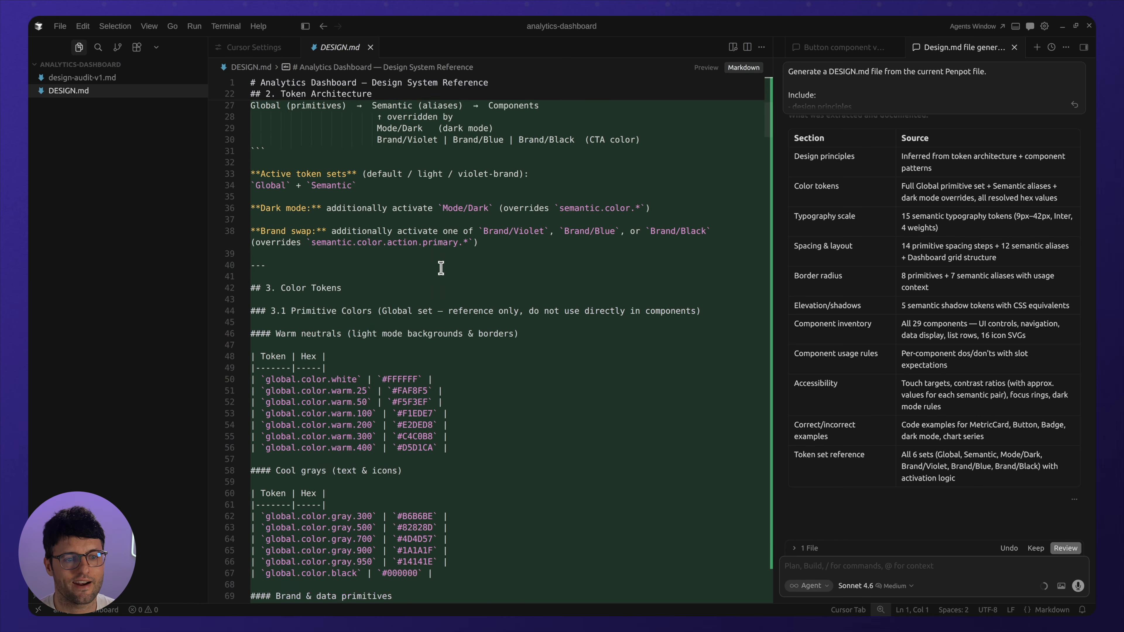
{"action": "scroll", "coordinate": [441, 268], "scroll_direction": "down", "scroll_amount": 4}
{"action": "scroll", "coordinate": [385, 261], "scroll_direction": "down", "scroll_amount": 6}
{"action": "scroll", "coordinate": [392, 264], "scroll_direction": "down", "scroll_amount": 10}
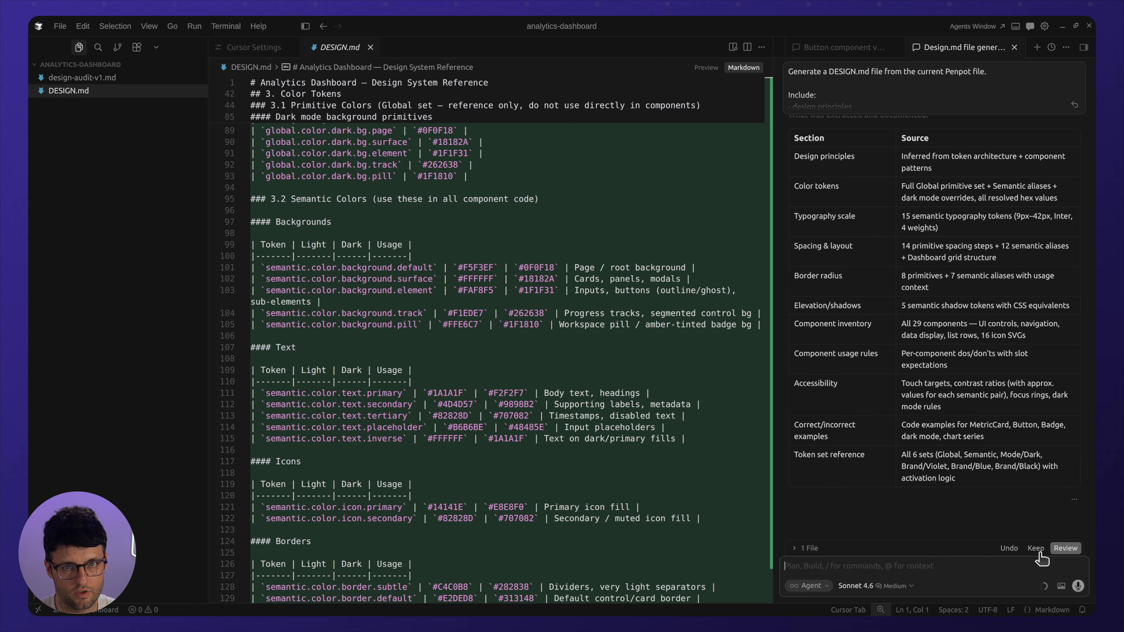
{"action": "left_click", "coordinate": [1037, 553]}
Examine DESIGN.md's typography scale, spacing, border and opacity tokens and component inventory, dismissing the inline-diffs notice.
{"action": "scroll", "coordinate": [533, 398], "scroll_direction": "down", "scroll_amount": 15}
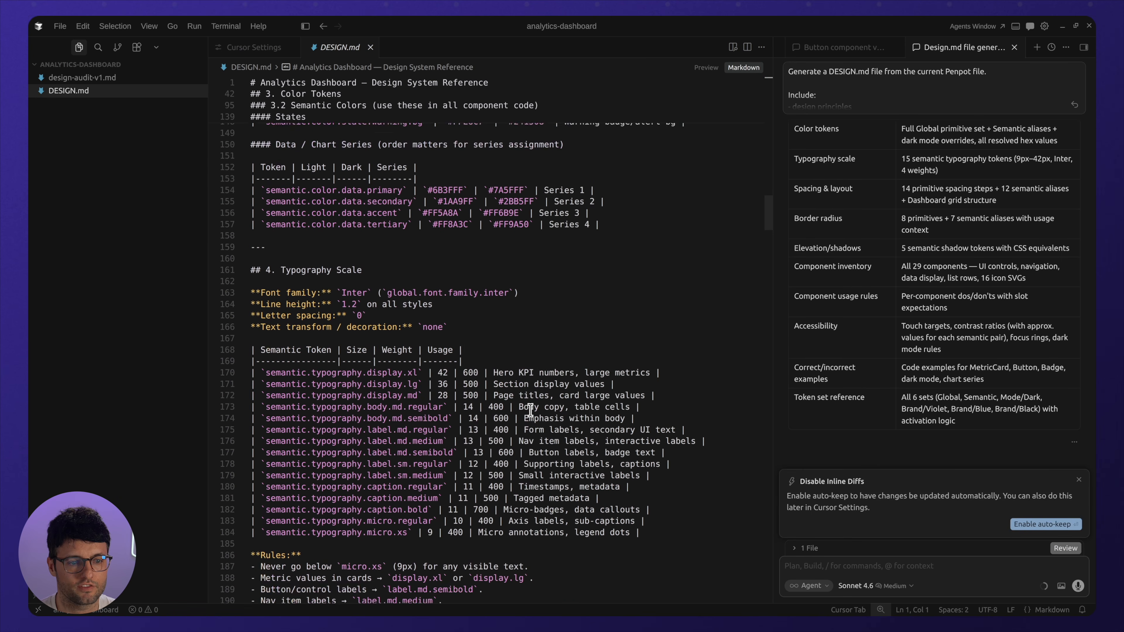
{"action": "left_click_drag", "start_coordinate": [265, 354], "coordinate": [498, 433]}
{"action": "scroll", "coordinate": [498, 433], "scroll_direction": "down", "scroll_amount": 1}
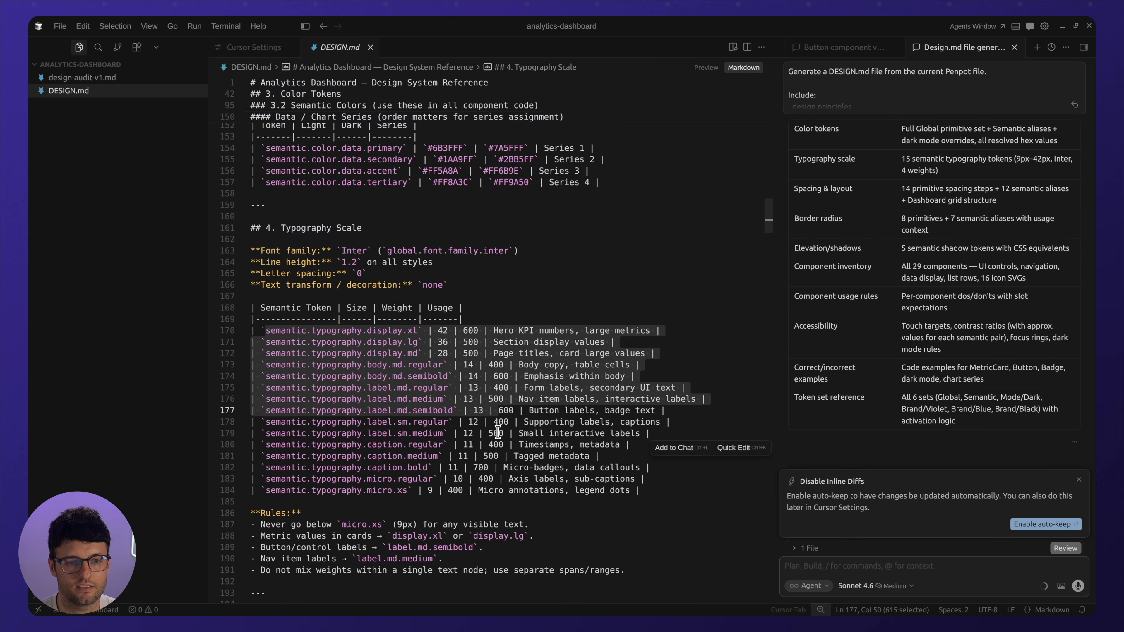
{"action": "scroll", "coordinate": [498, 432], "scroll_direction": "down", "scroll_amount": 18}
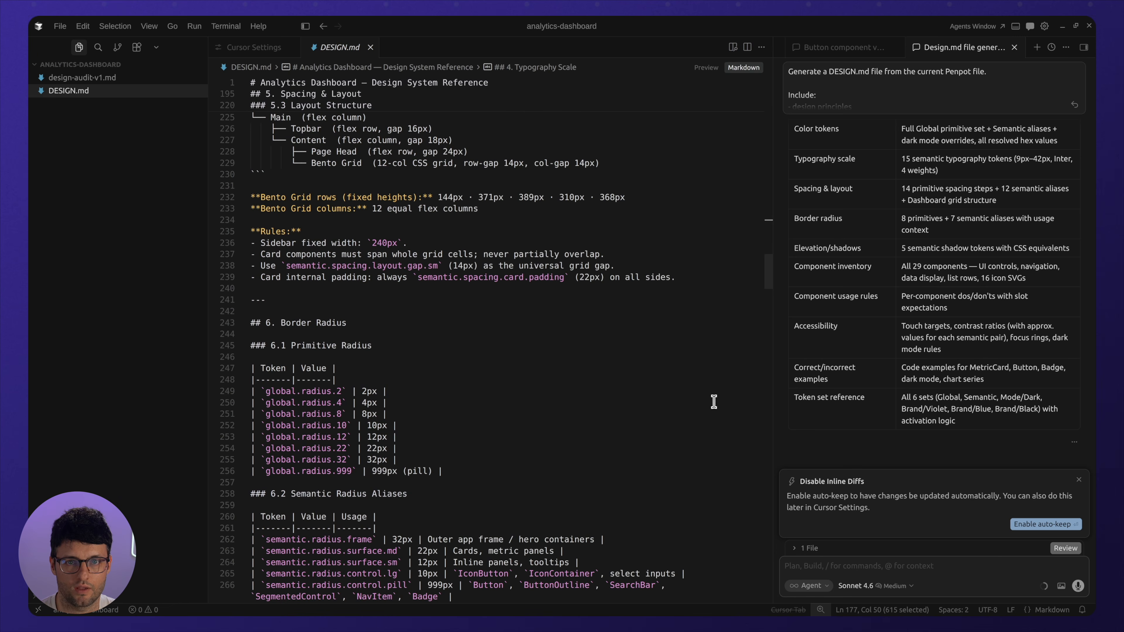
{"action": "left_click", "coordinate": [1079, 482]}
{"action": "scroll", "coordinate": [642, 359], "scroll_direction": "down", "scroll_amount": 15}
{"action": "left_click_drag", "start_coordinate": [251, 239], "coordinate": [622, 316]}
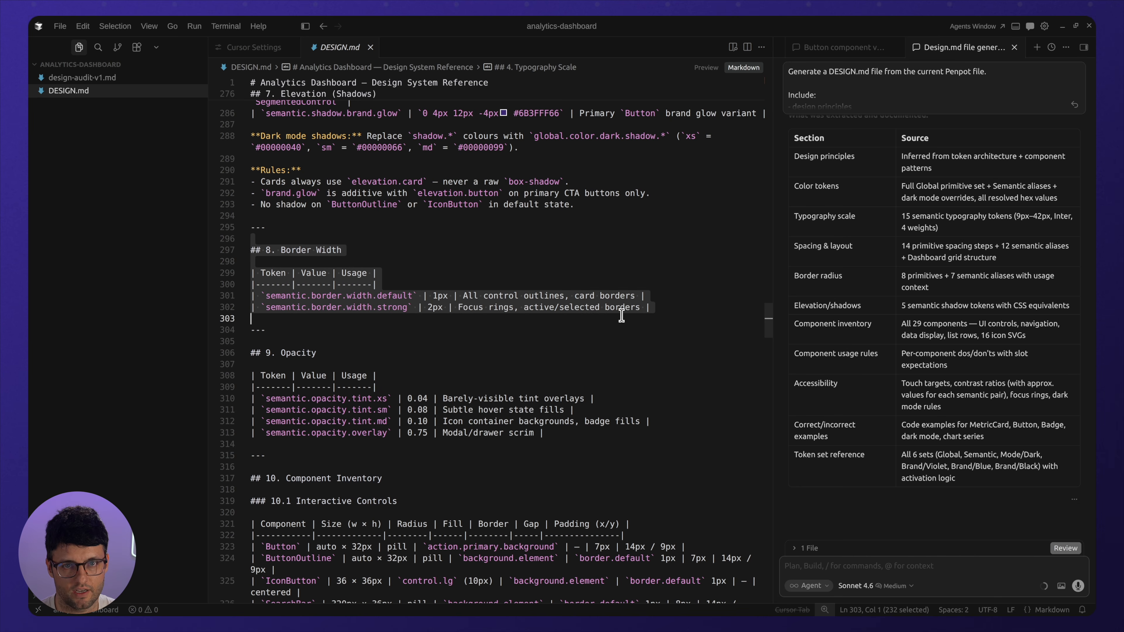
{"action": "scroll", "coordinate": [611, 326], "scroll_direction": "down", "scroll_amount": 10}
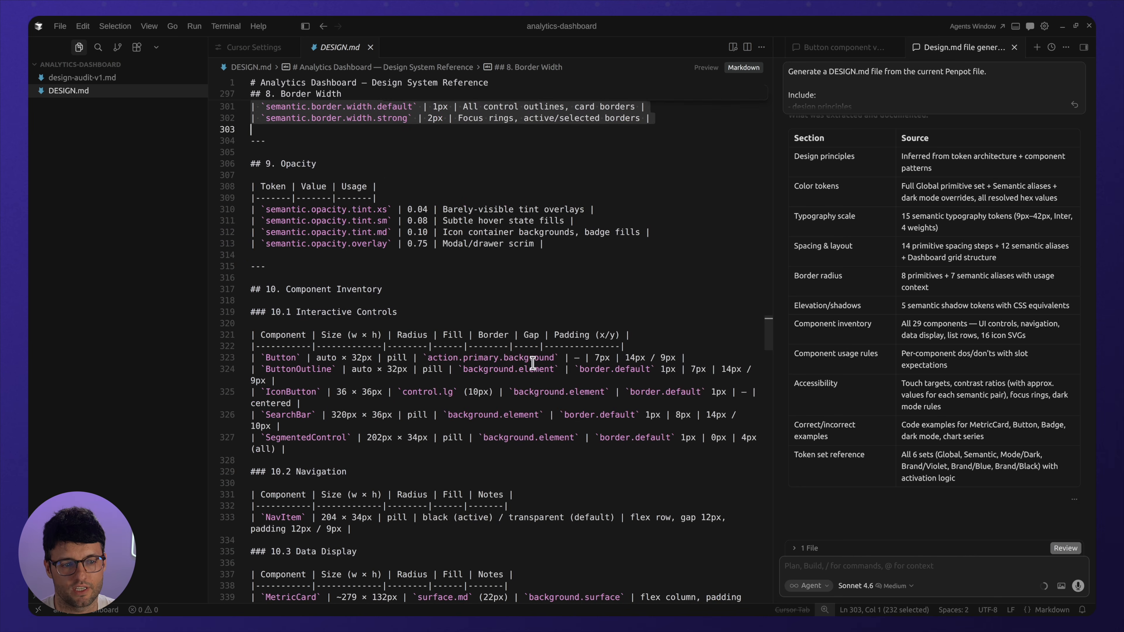
{"action": "left_click_drag", "start_coordinate": [267, 308], "coordinate": [664, 454]}
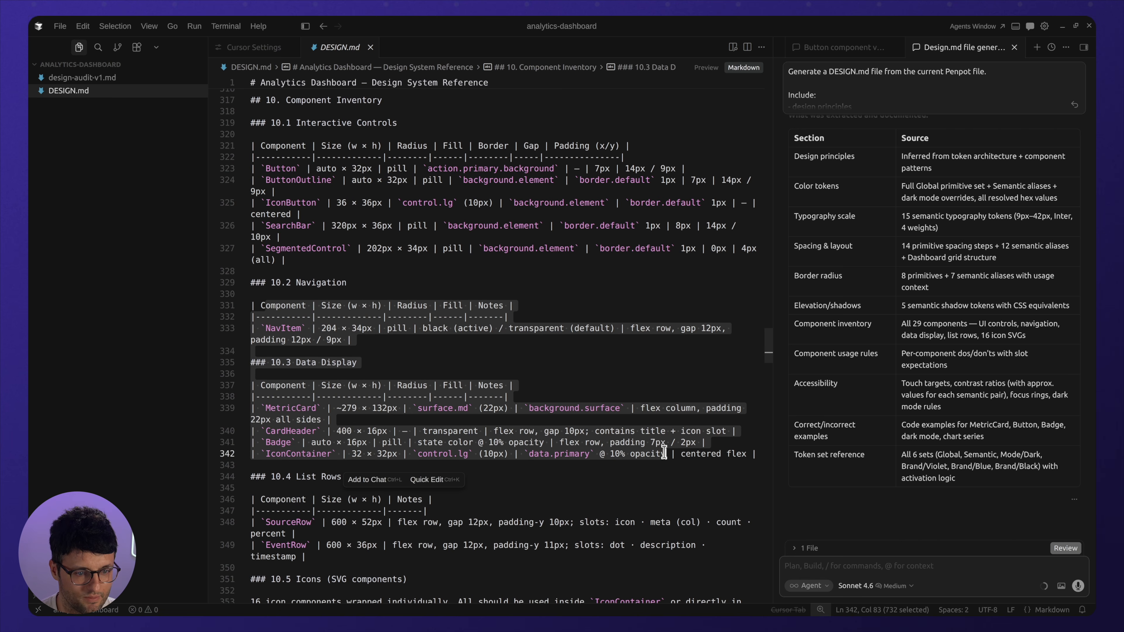
Examine the component usage rules in DESIGN.md, highlighting the IconButton section.
{"action": "left_click_drag", "start_coordinate": [772, 348], "coordinate": [770, 394]}
{"action": "scroll", "coordinate": [771, 392], "scroll_direction": "up", "scroll_amount": 1}
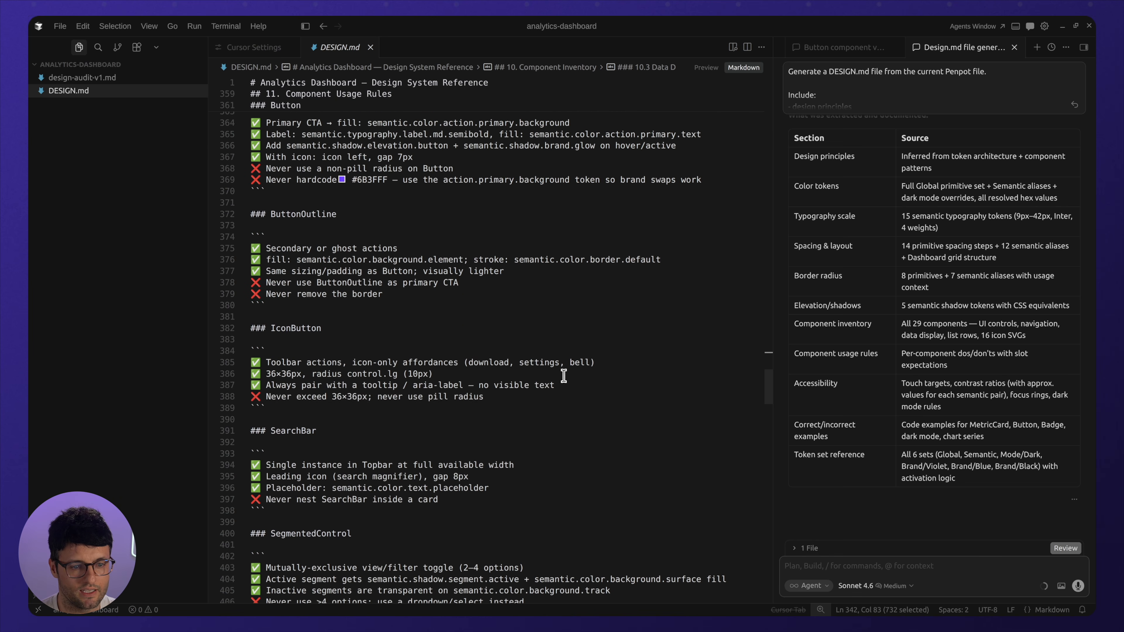
{"action": "left_click_drag", "start_coordinate": [527, 397], "coordinate": [249, 328]}
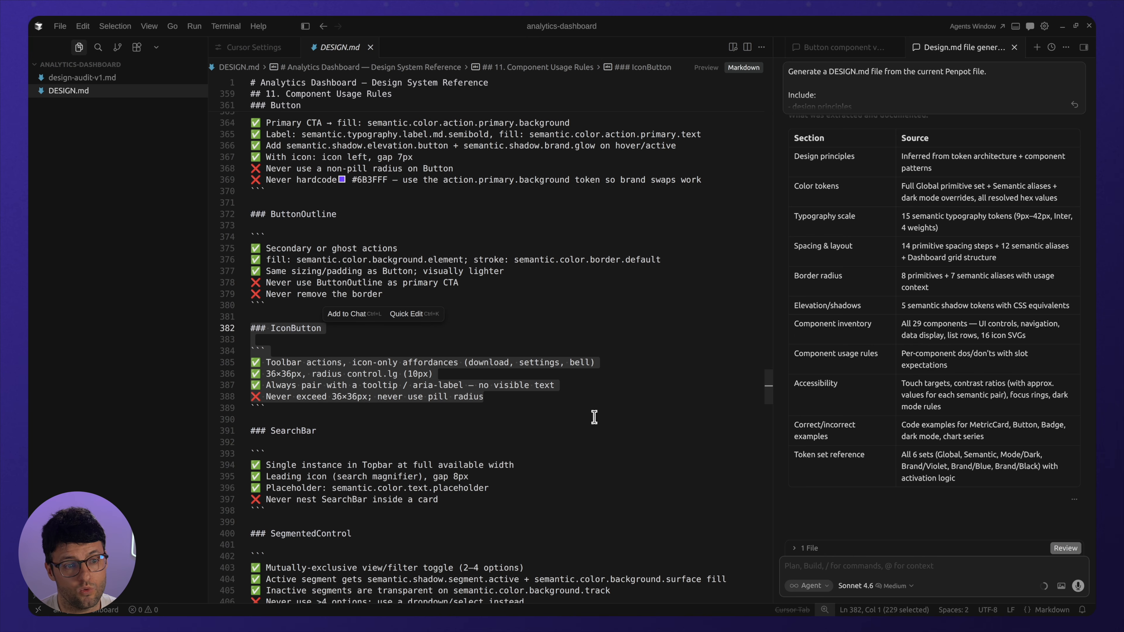
{"action": "scroll", "coordinate": [624, 431], "scroll_direction": "down", "scroll_amount": 4}
{"action": "scroll", "coordinate": [623, 430], "scroll_direction": "down", "scroll_amount": 8}
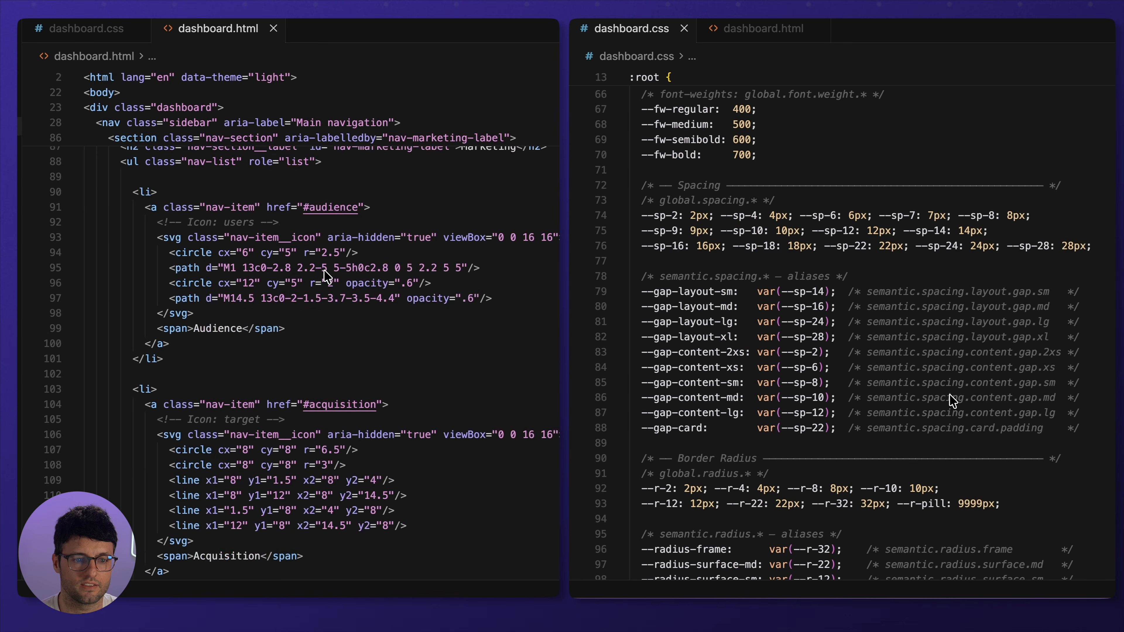
Look through dashboard.html and dashboard.css, and turn off dark mode in the coded dashboard after reviewing its page.
{"action": "scroll", "coordinate": [325, 270], "scroll_direction": "up", "scroll_amount": 20}
{"action": "scroll", "coordinate": [949, 394], "scroll_direction": "down", "scroll_amount": 15}
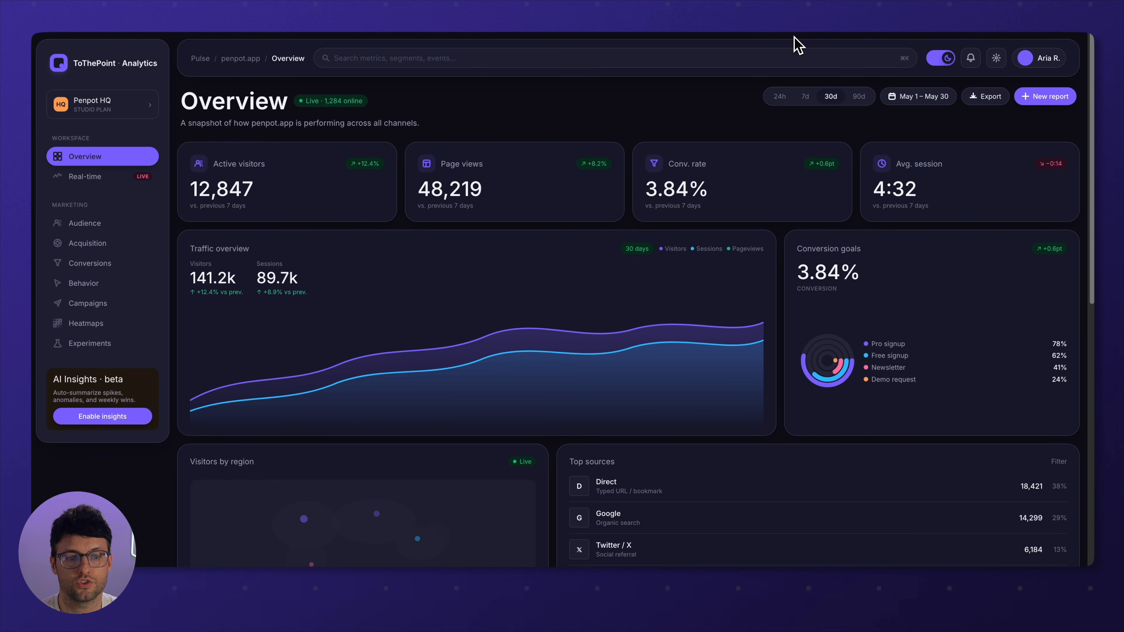
{"action": "scroll", "coordinate": [855, 151], "scroll_direction": "down", "scroll_amount": 8}
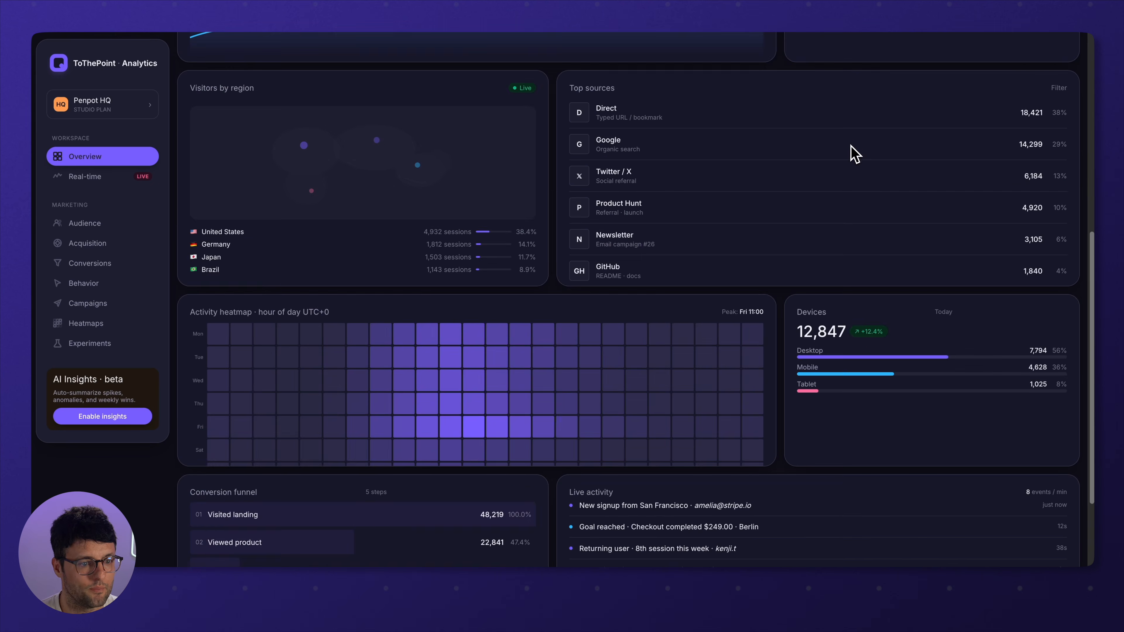
{"action": "scroll", "coordinate": [855, 152], "scroll_direction": "down", "scroll_amount": 3}
{"action": "scroll", "coordinate": [854, 153], "scroll_direction": "up", "scroll_amount": 11}
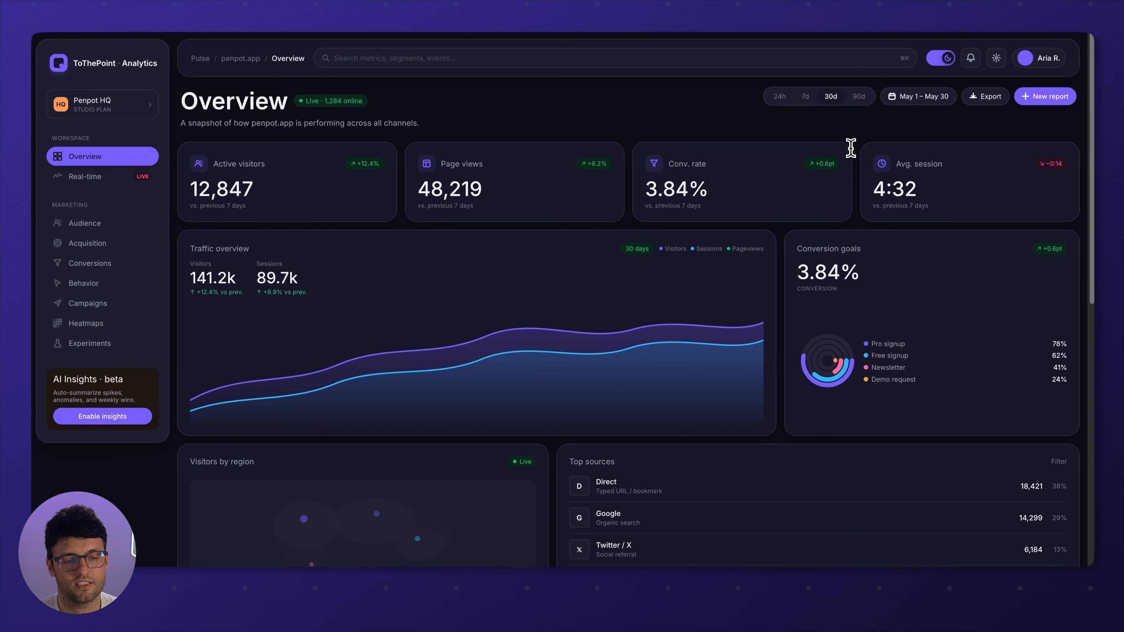
{"action": "left_click", "coordinate": [941, 59]}
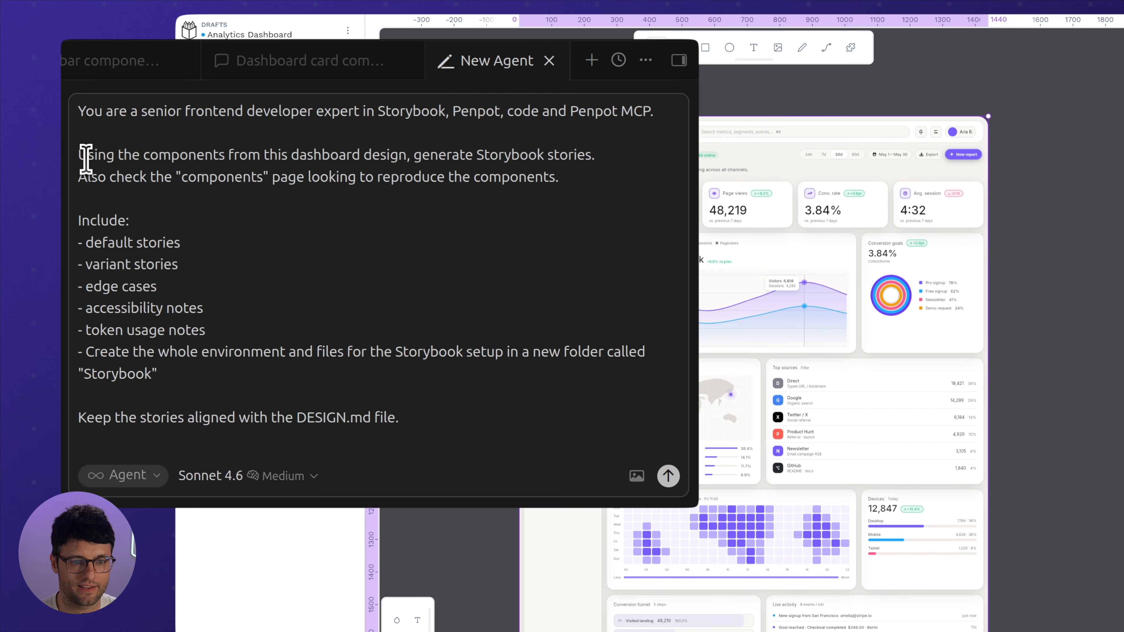
Highlight the Storybook stories request in the agent prompt, and inspect Penpot's Components page and its Semantic token set.
{"action": "left_click_drag", "start_coordinate": [84, 156], "coordinate": [603, 157]}
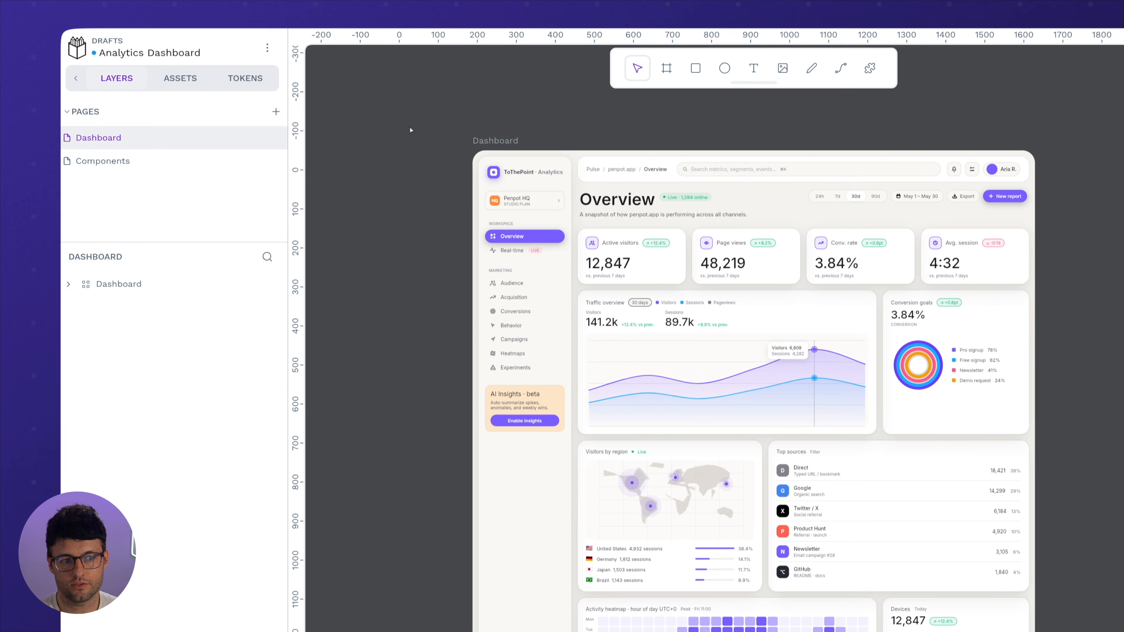
{"action": "left_click", "coordinate": [141, 160]}
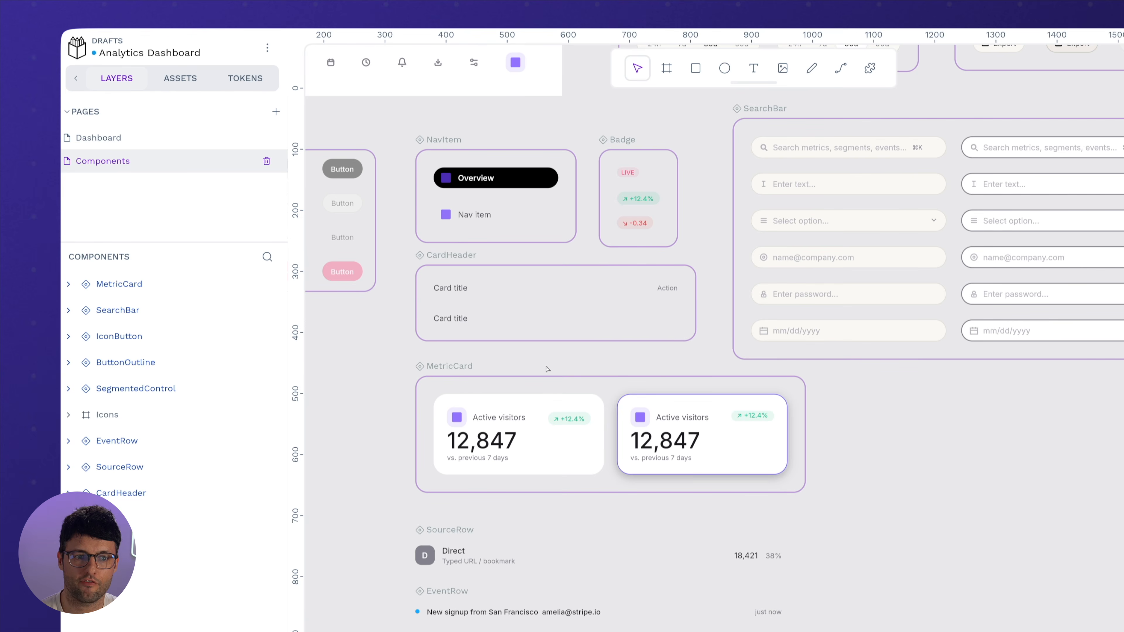
{"action": "left_click_drag", "start_coordinate": [875, 458], "coordinate": [1058, 621]}
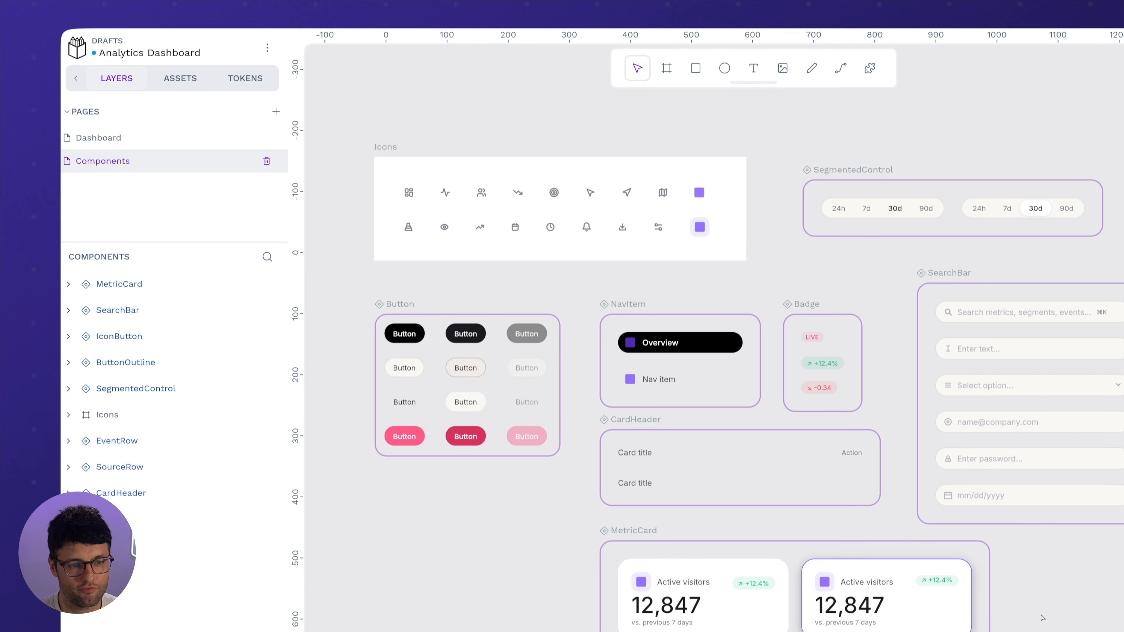
{"action": "left_click", "coordinate": [242, 81]}
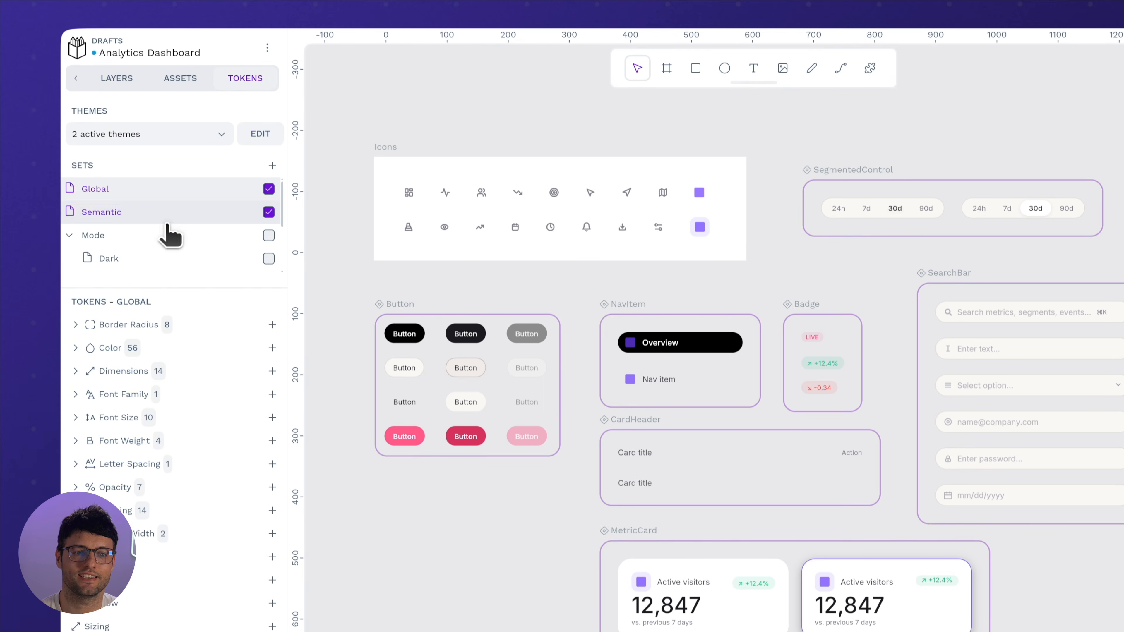
{"action": "left_click", "coordinate": [130, 215]}
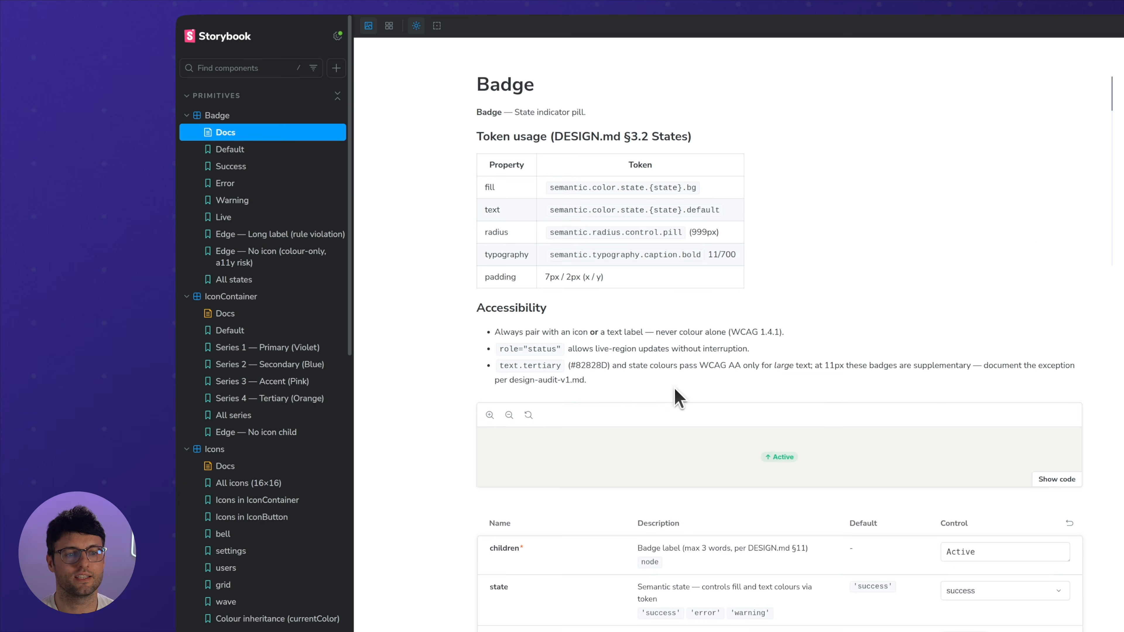
Examine the Badge, IconContainer and Icons documentation and their stories in Storybook.
{"action": "scroll", "coordinate": [673, 383], "scroll_direction": "down", "scroll_amount": 10}
{"action": "scroll", "coordinate": [673, 388], "scroll_direction": "down", "scroll_amount": 3}
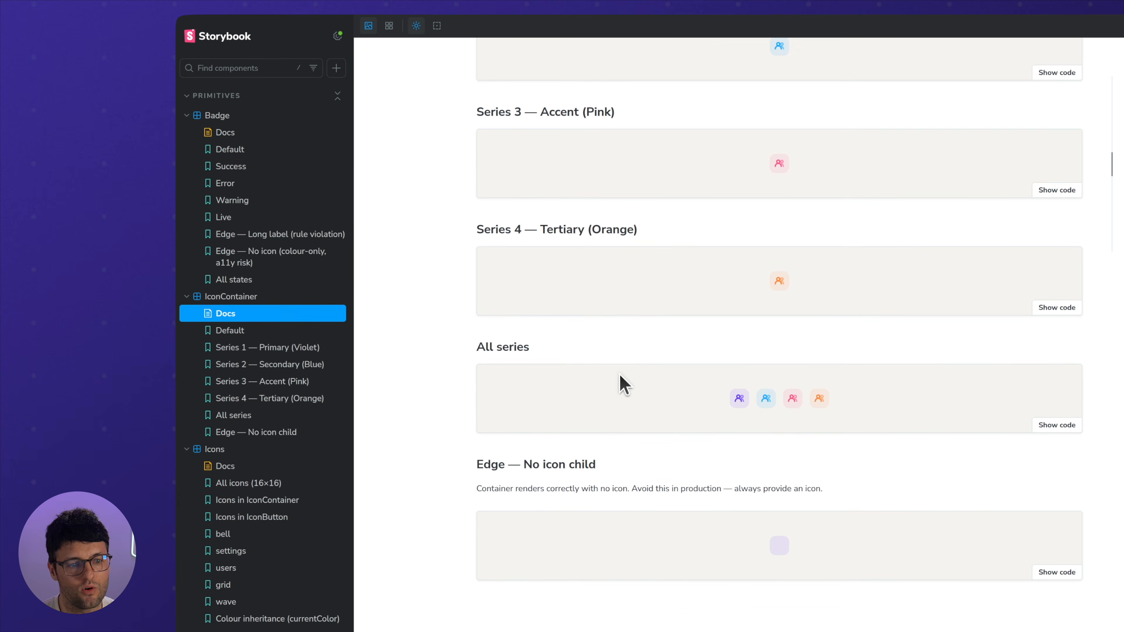
{"action": "left_click", "coordinate": [247, 465]}
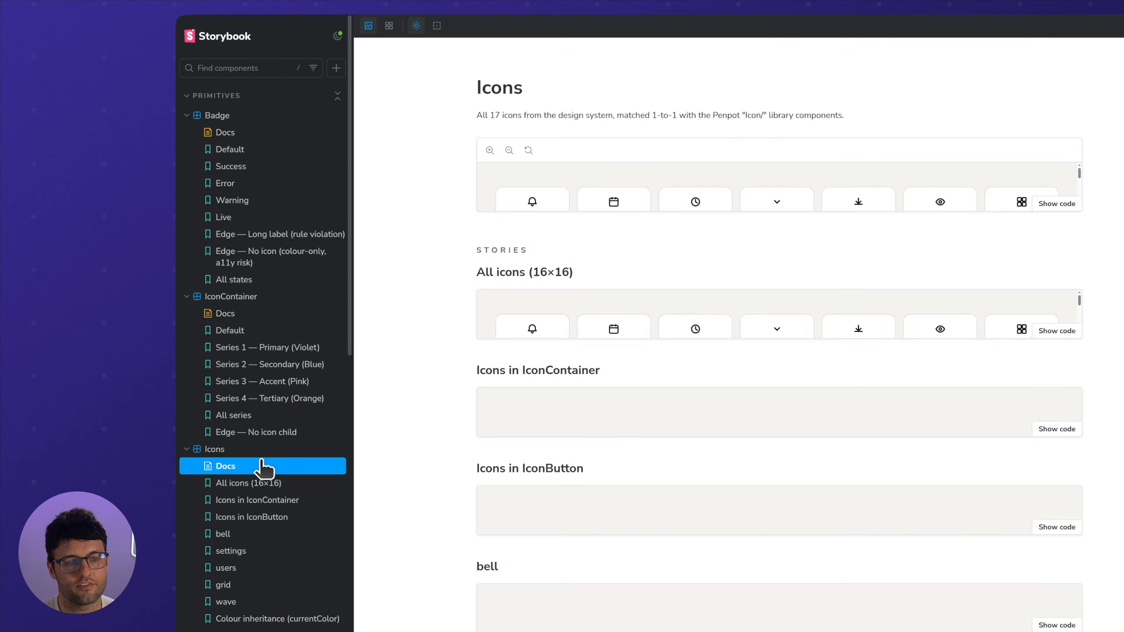
{"action": "scroll", "coordinate": [539, 409], "scroll_direction": "down", "scroll_amount": 5}
{"action": "scroll", "coordinate": [539, 409], "scroll_direction": "down", "scroll_amount": 6}
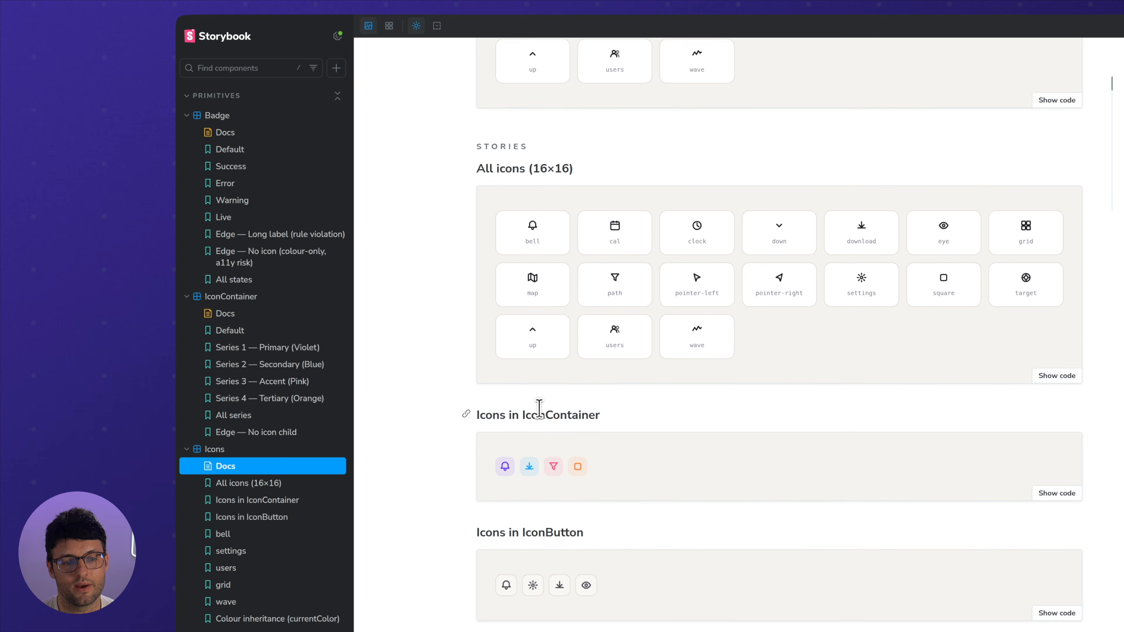
{"action": "scroll", "coordinate": [539, 408], "scroll_direction": "down", "scroll_amount": 6}
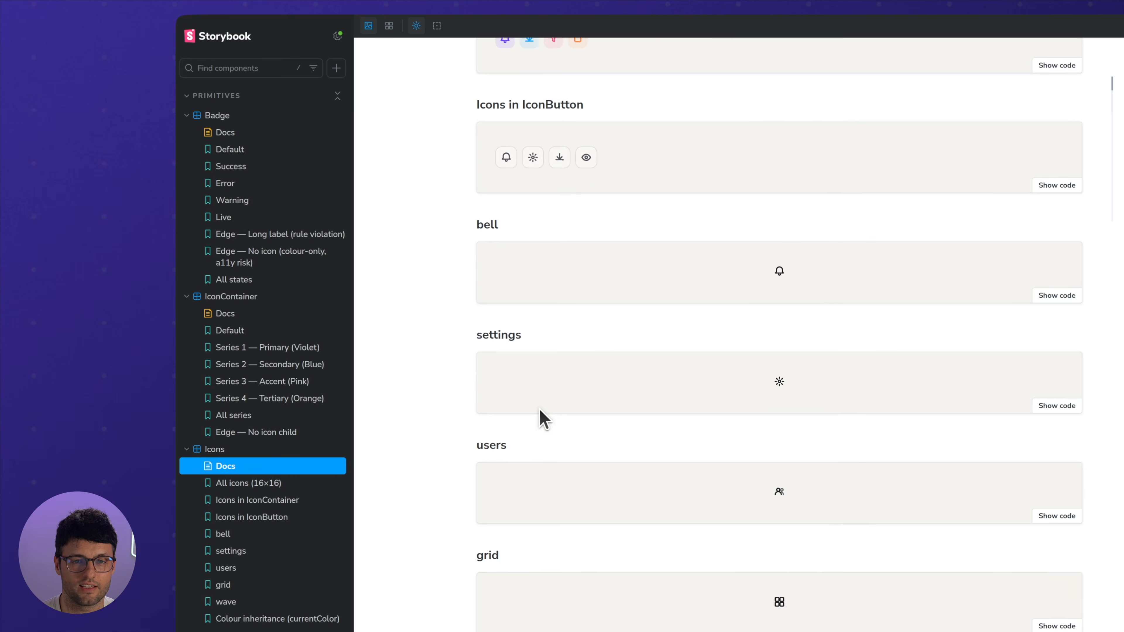
{"action": "scroll", "coordinate": [247, 488], "scroll_direction": "down", "scroll_amount": 6}
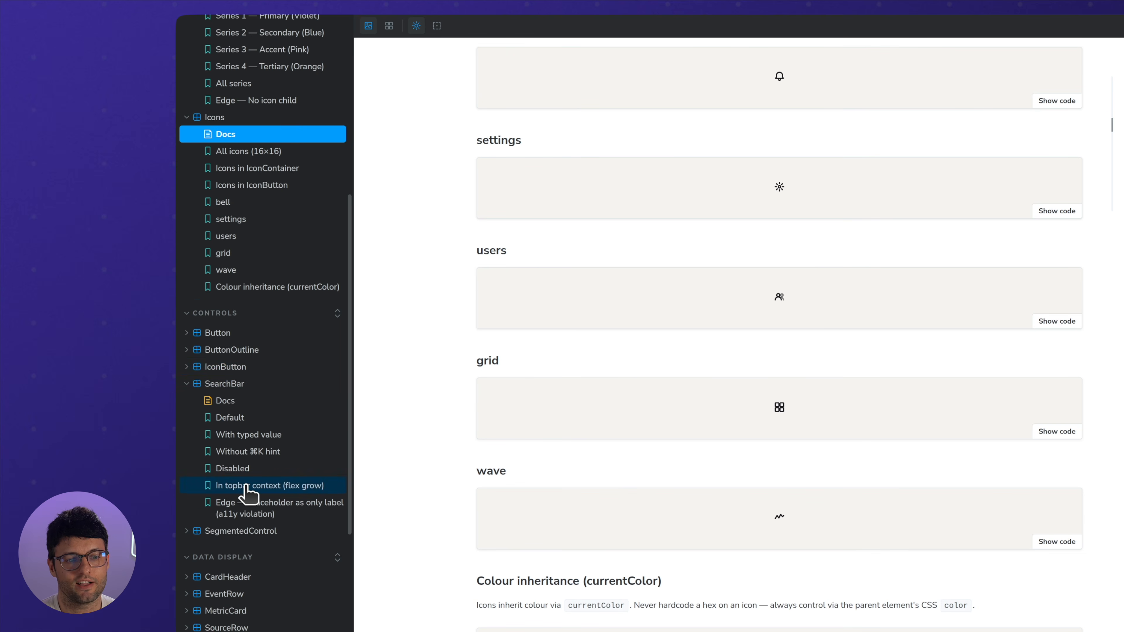
Examine the Button documentation in Storybook, and the Badge documentation's properties and stories.
{"action": "left_click", "coordinate": [255, 334]}
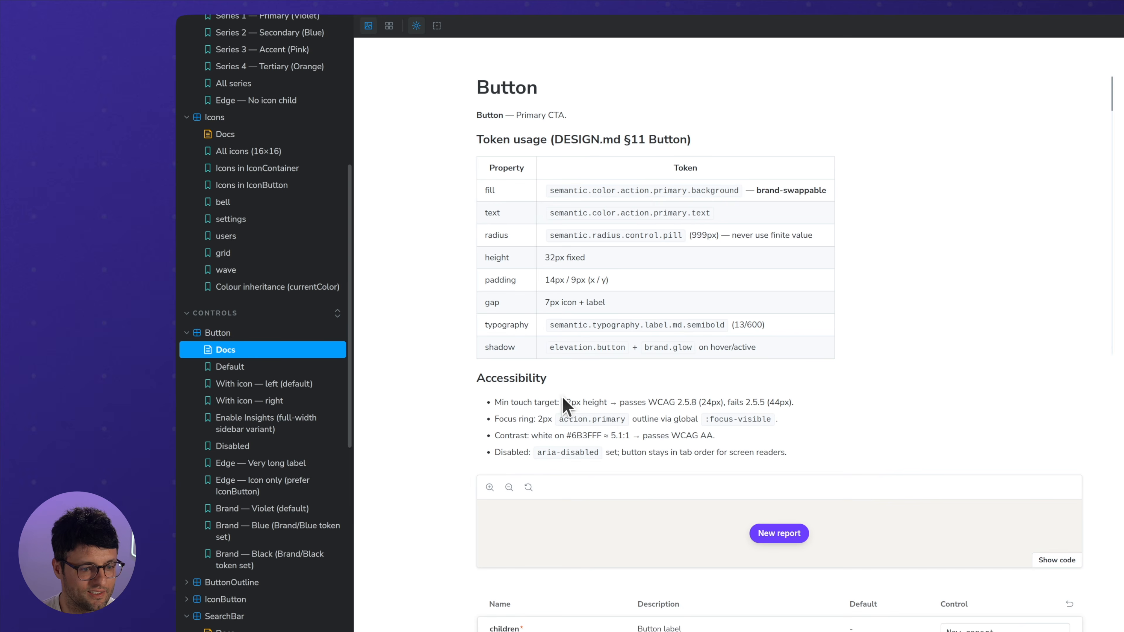
{"action": "scroll", "coordinate": [624, 436], "scroll_direction": "down", "scroll_amount": 16}
{"action": "scroll", "coordinate": [624, 435], "scroll_direction": "down", "scroll_amount": 11}
{"action": "scroll", "coordinate": [623, 436], "scroll_direction": "down", "scroll_amount": 4}
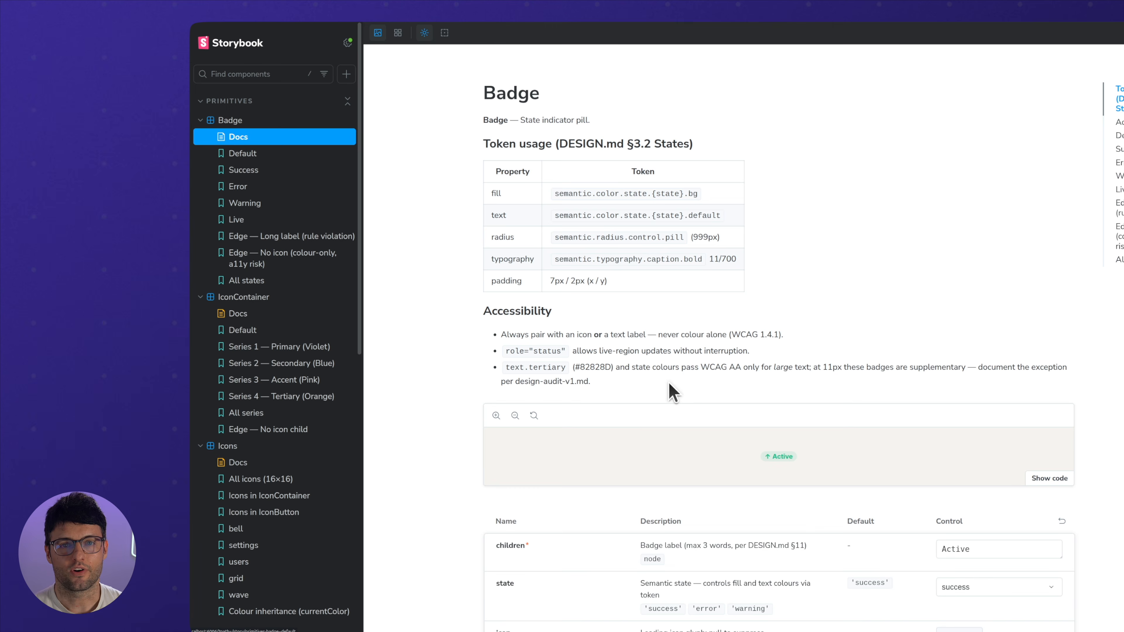
{"action": "scroll", "coordinate": [670, 384], "scroll_direction": "down", "scroll_amount": 15}
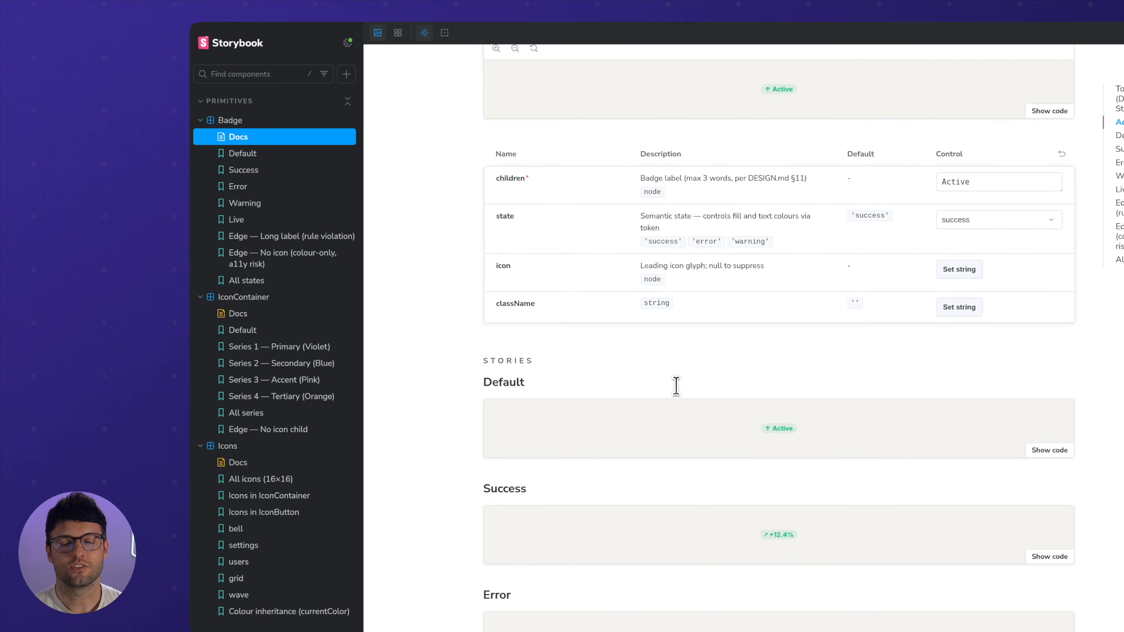
{"action": "scroll", "coordinate": [676, 386], "scroll_direction": "down", "scroll_amount": 2}
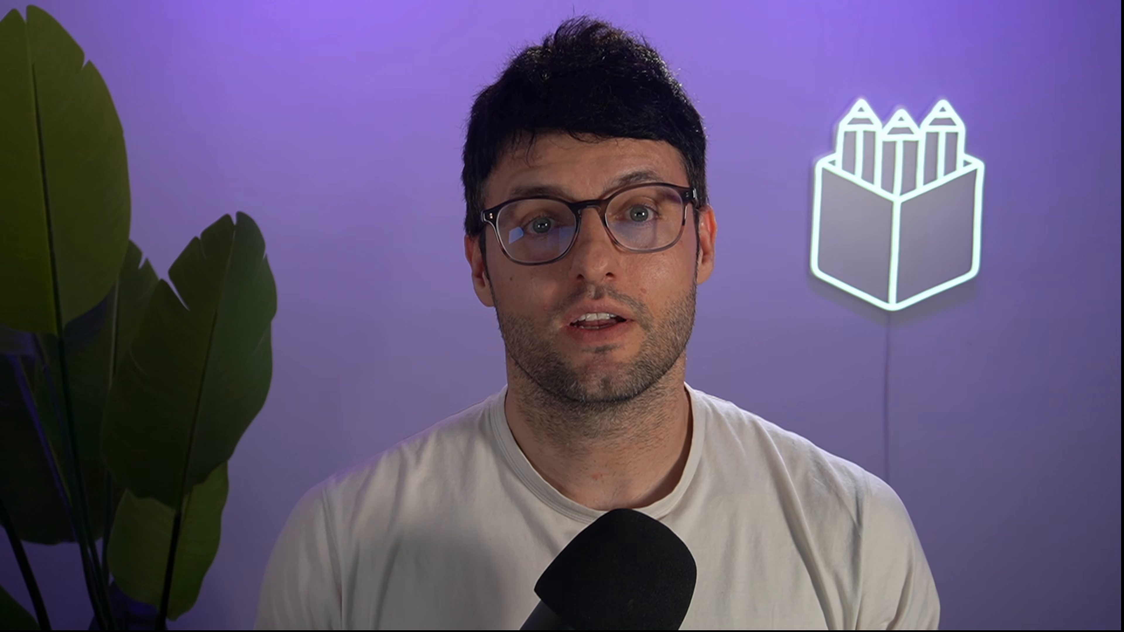